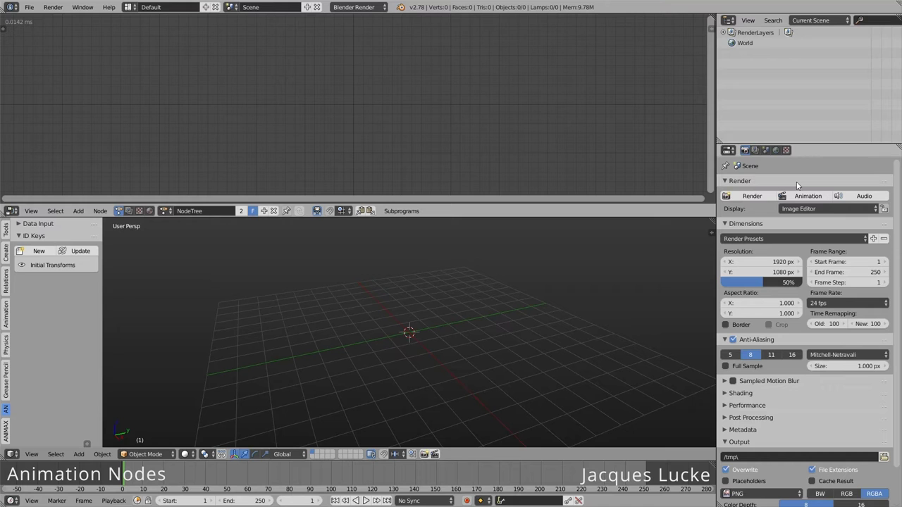
- Add a Sound Bake node and load the Whoa Oh Upbeat Rock mp3 from the Musik folder
key(ctrl+a)
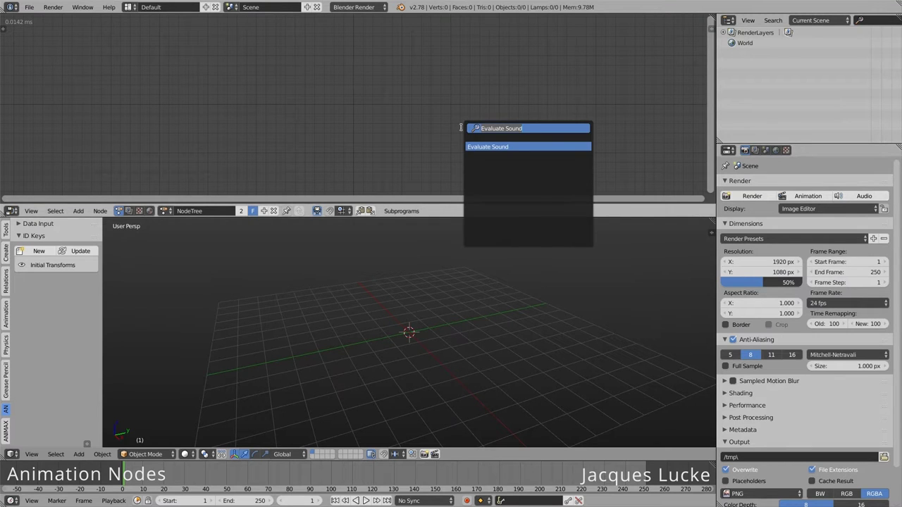
key(Return)
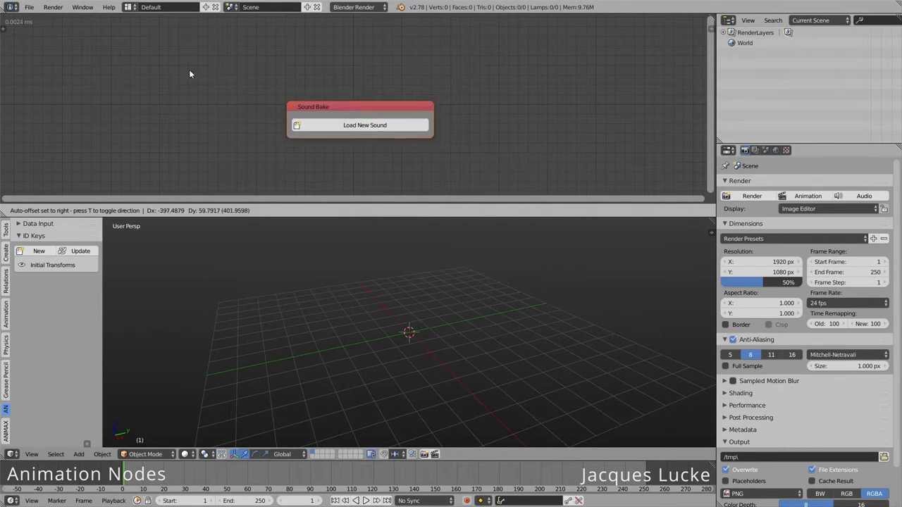
click(173, 83)
click(17, 268)
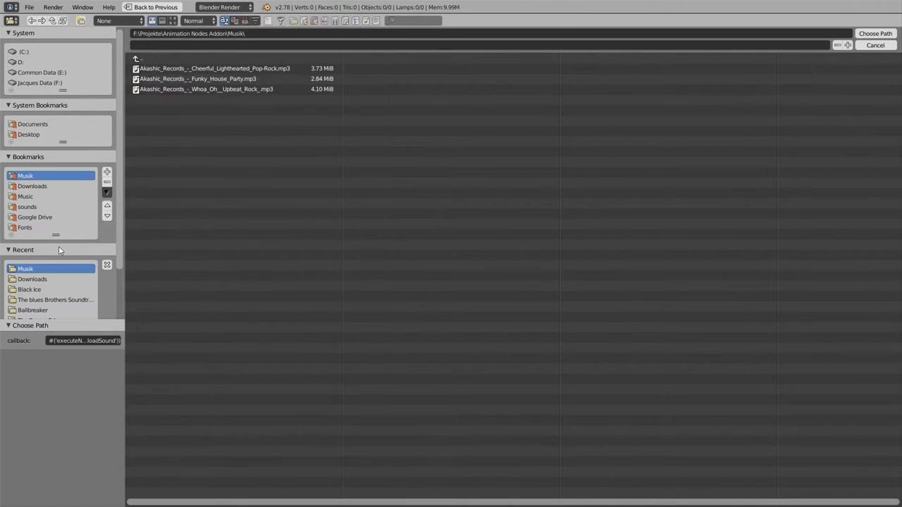
double_click(213, 90)
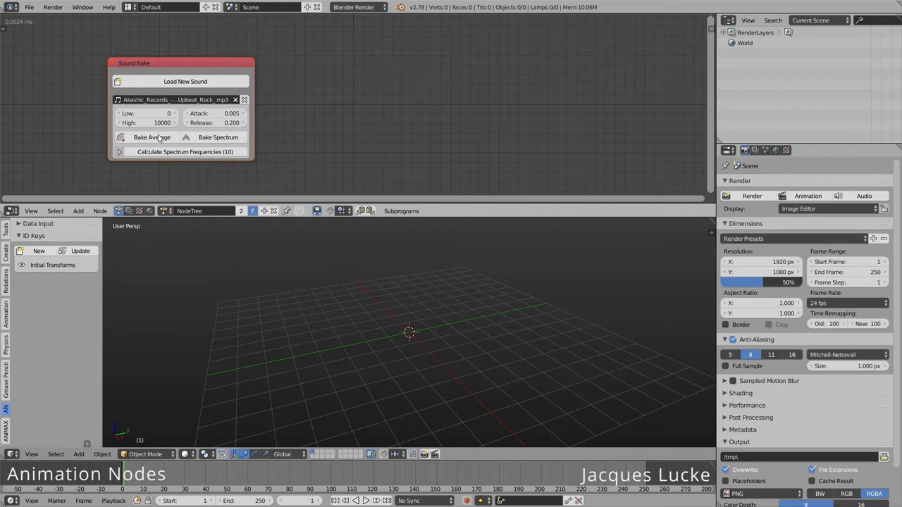
- Add an Object Instancer node to the node tree
key(ctrl+a)
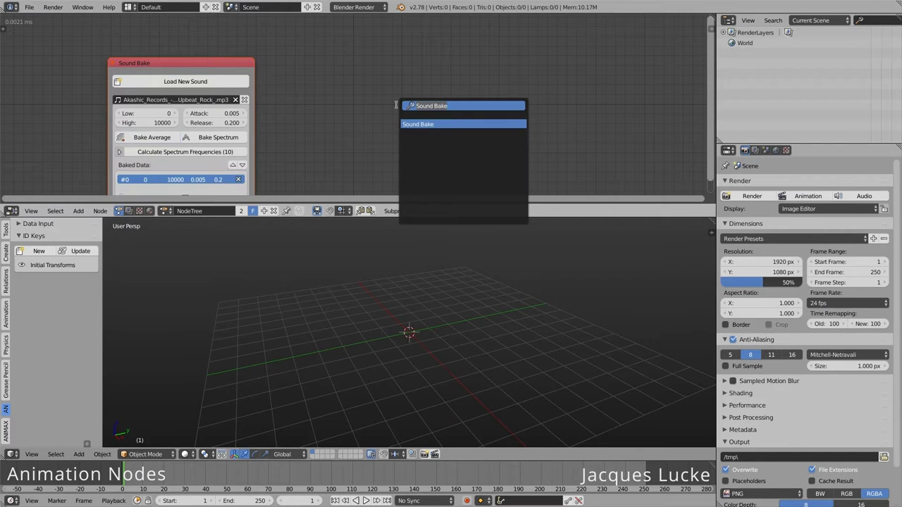
key(Return)
click(350, 68)
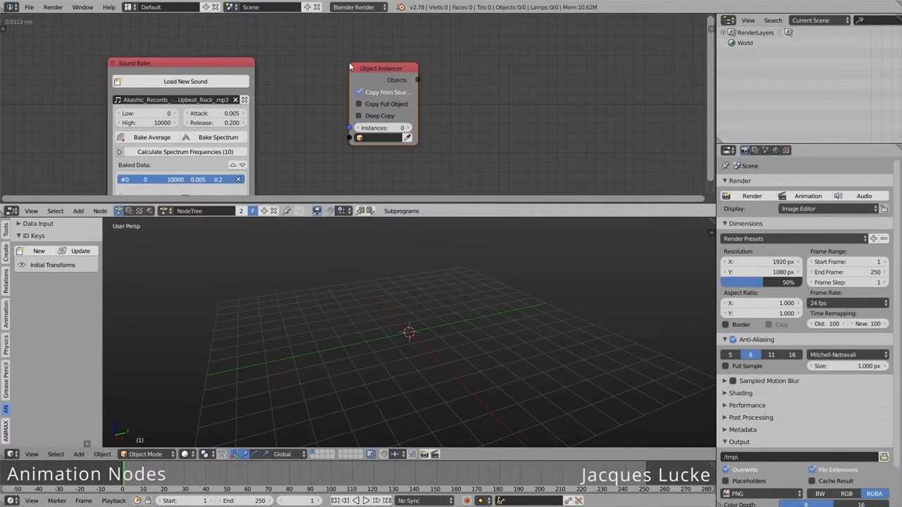
- Add a cylinder, shrink it, move it left of the origin, and reposition the instancer node
key(shift+a)
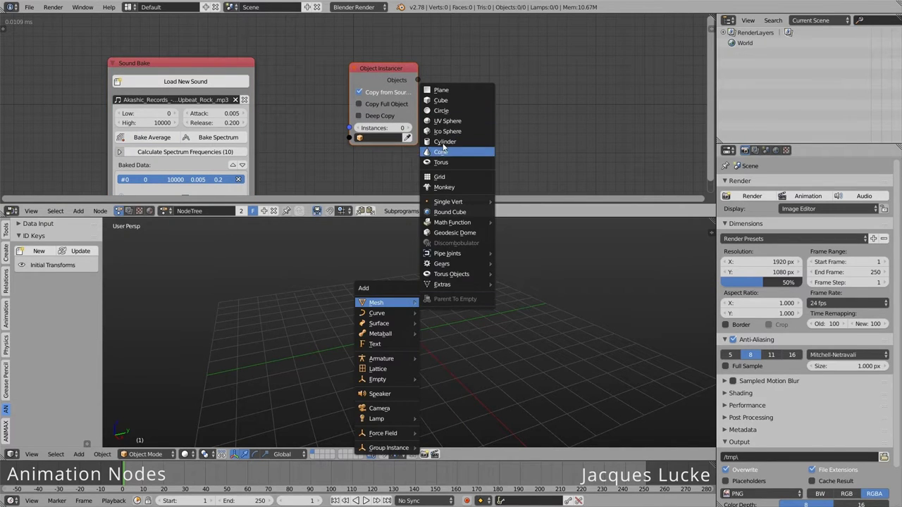
click(443, 142)
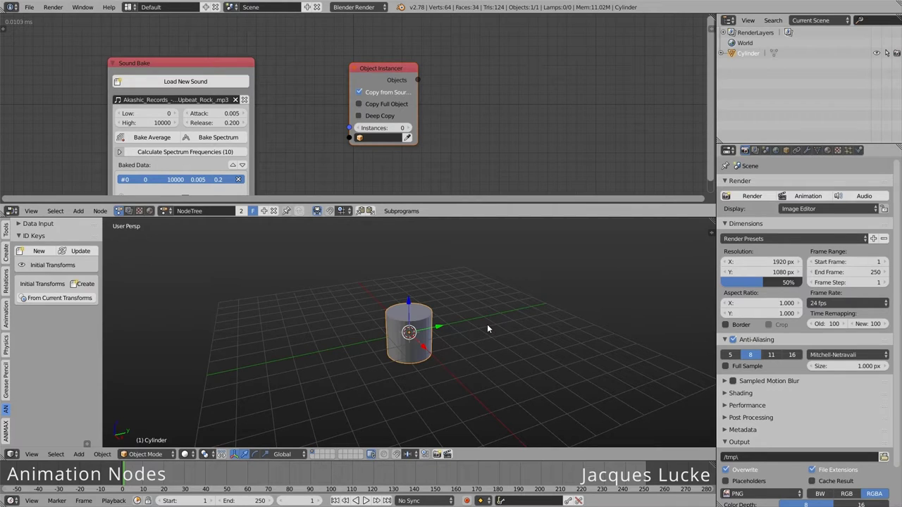
key(s)
click(450, 331)
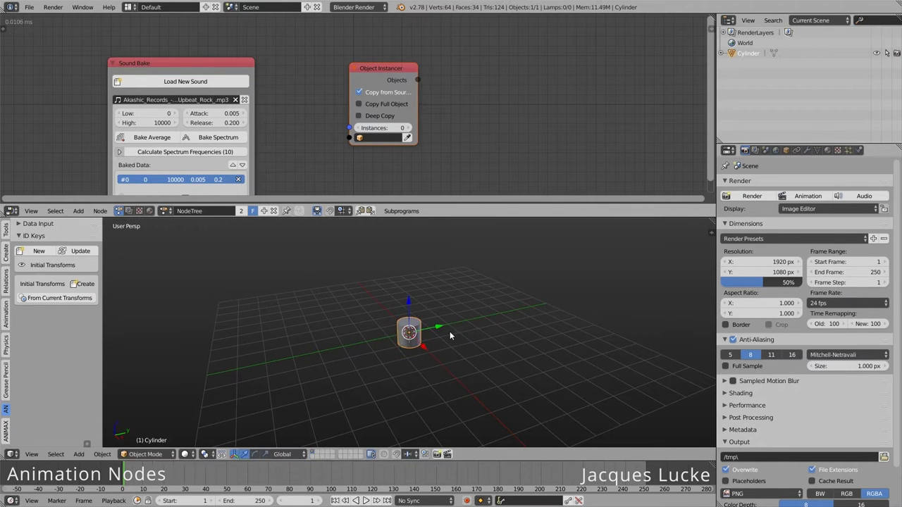
key(g)
click(345, 331)
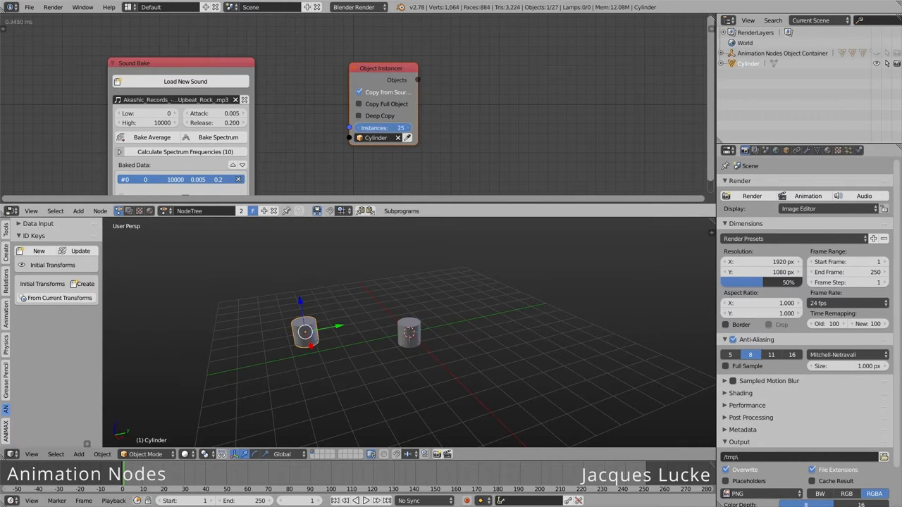
drag(388, 74, 428, 59)
key(ctrl+a)
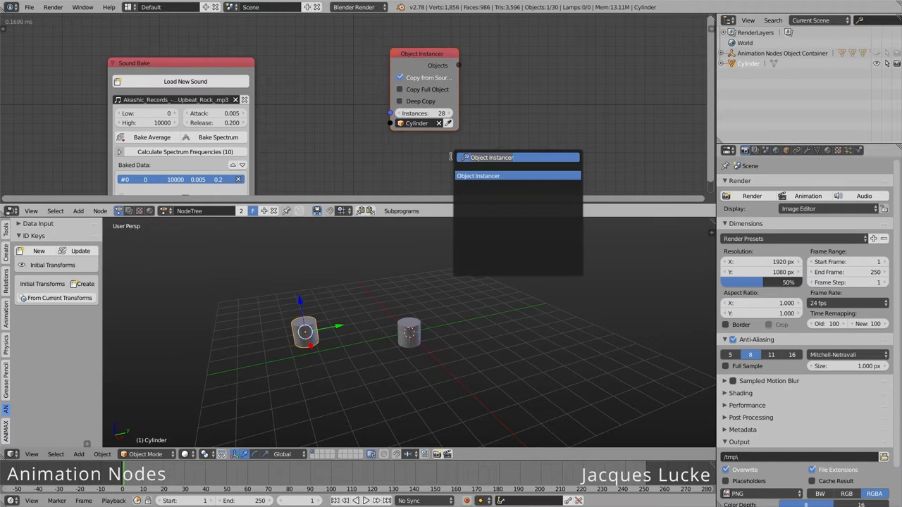
- Add a Linear Distribute Matrices node, with one Integer Input driving its Amount and the instance count
key(Return)
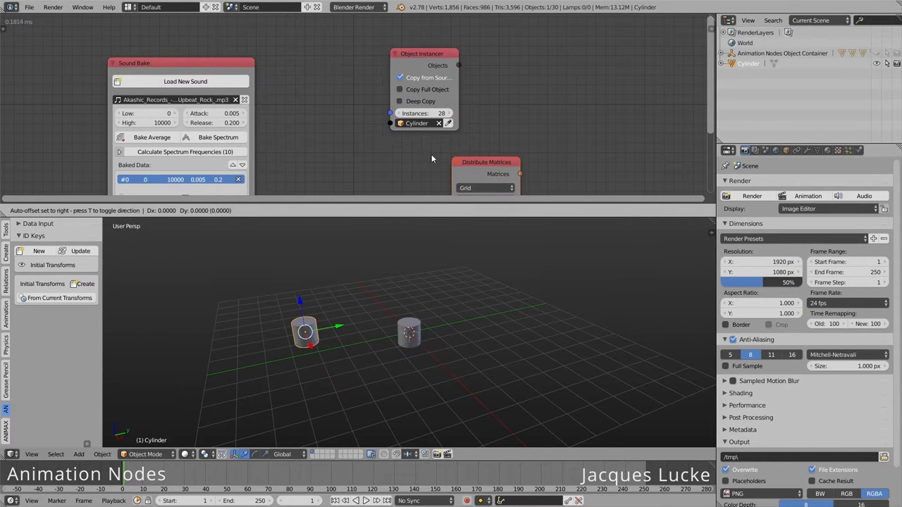
click(422, 144)
middle_drag(418, 180, 417, 126)
click(419, 113)
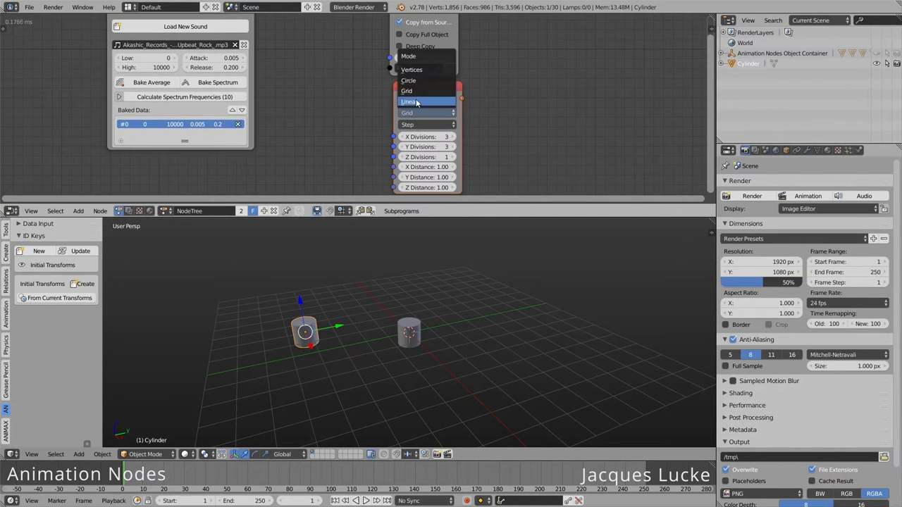
click(416, 103)
scroll(430, 61, down, 2)
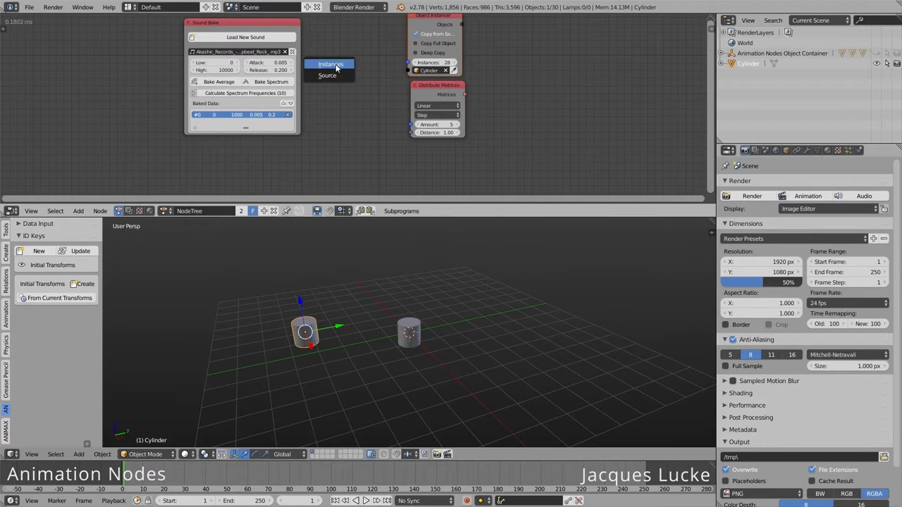
click(336, 64)
drag(413, 127, 413, 127)
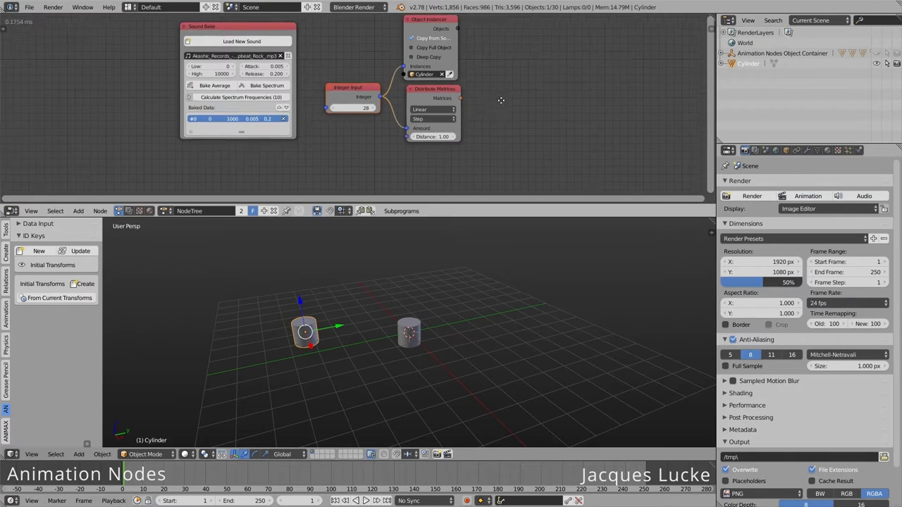
- Add an Object Matrix Output node and connect the objects and matrices to it
key(ctrl+f)
text(object ma)
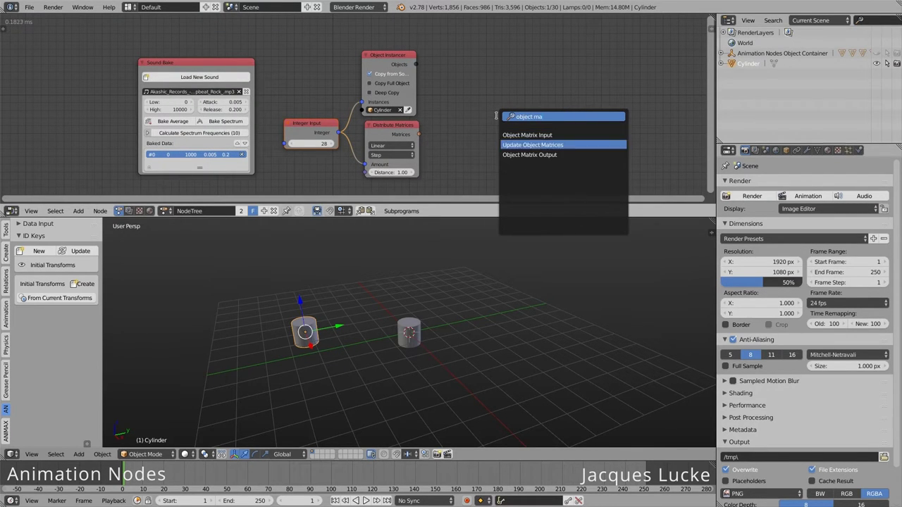
key(Down)
key(Return)
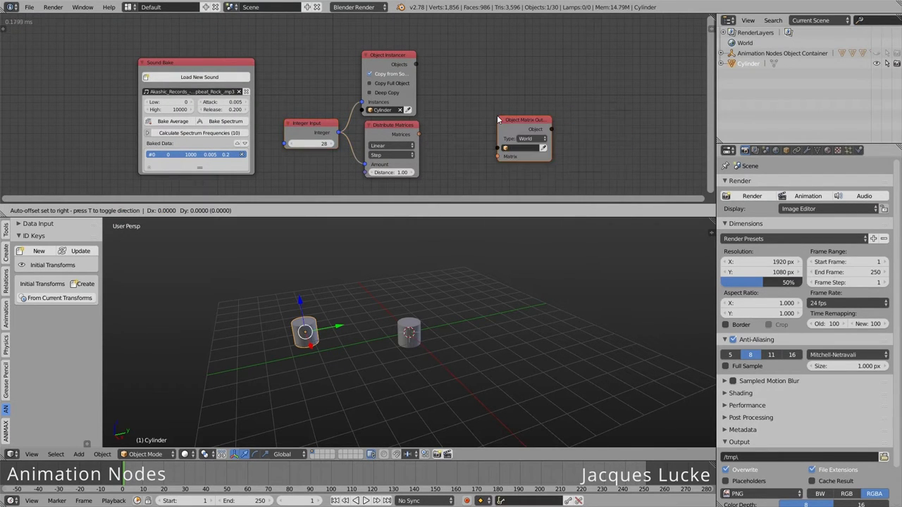
click(513, 73)
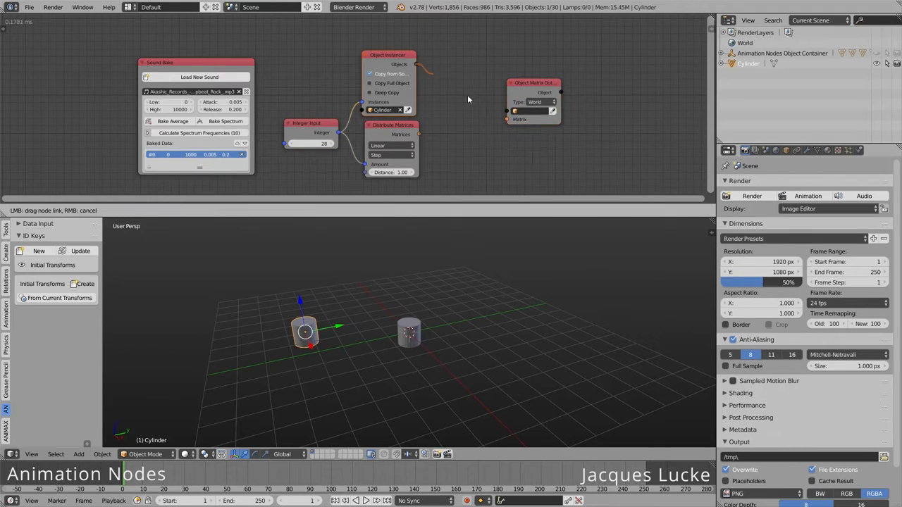
drag(420, 133, 420, 134)
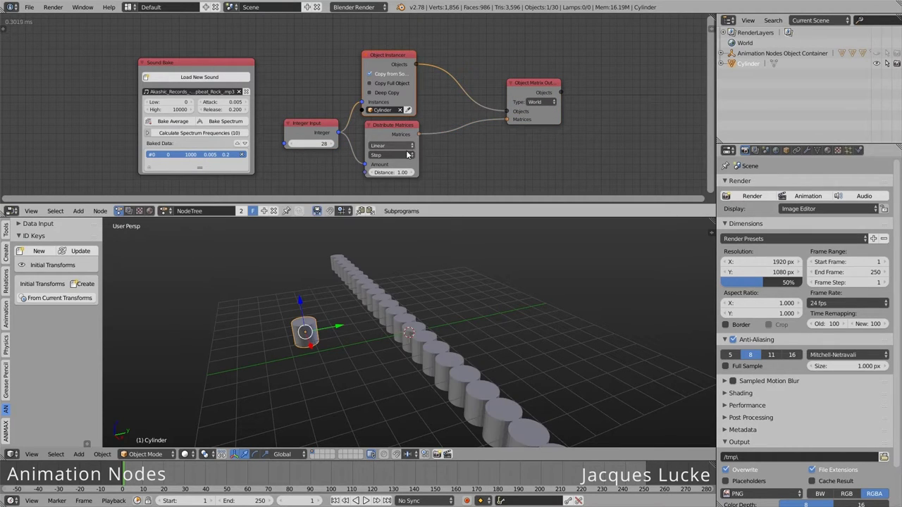
- Switch the distance mode to Size and stretch the cylinder row to 31.87
click(393, 155)
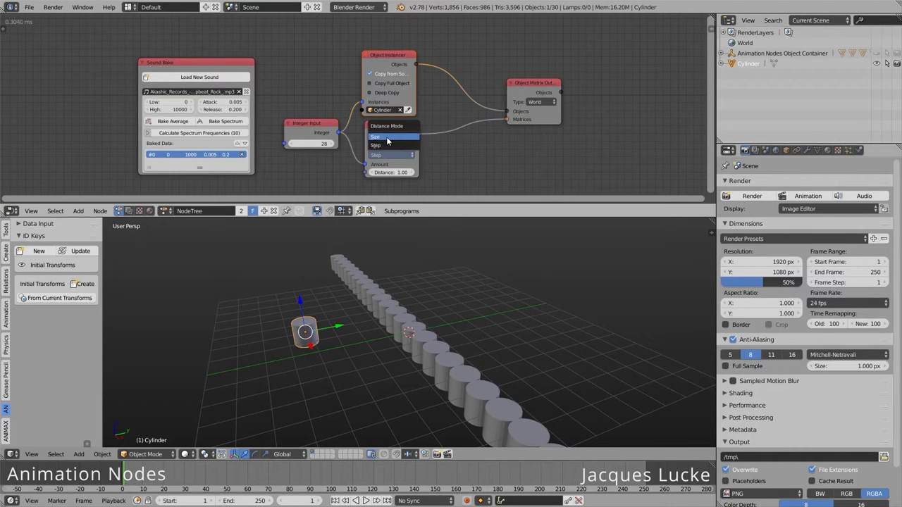
click(387, 139)
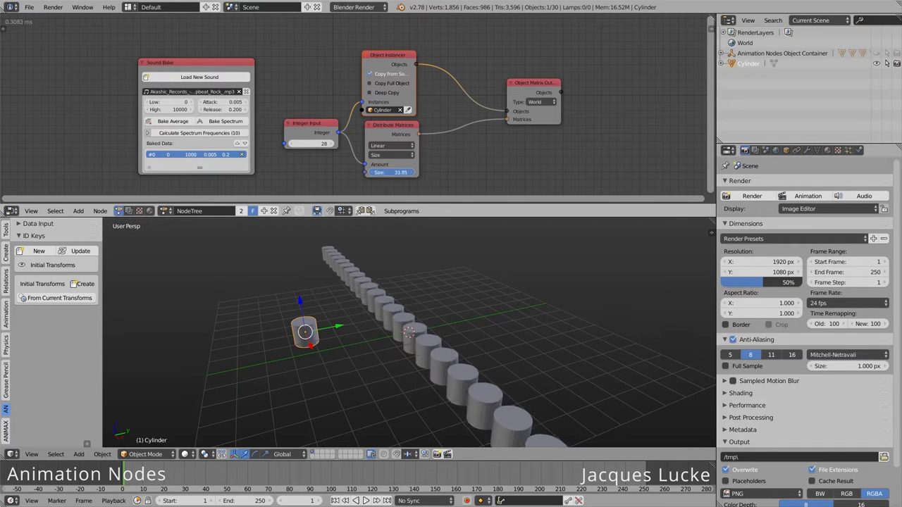
drag(391, 172, 366, 256)
middle_drag(436, 302, 375, 313)
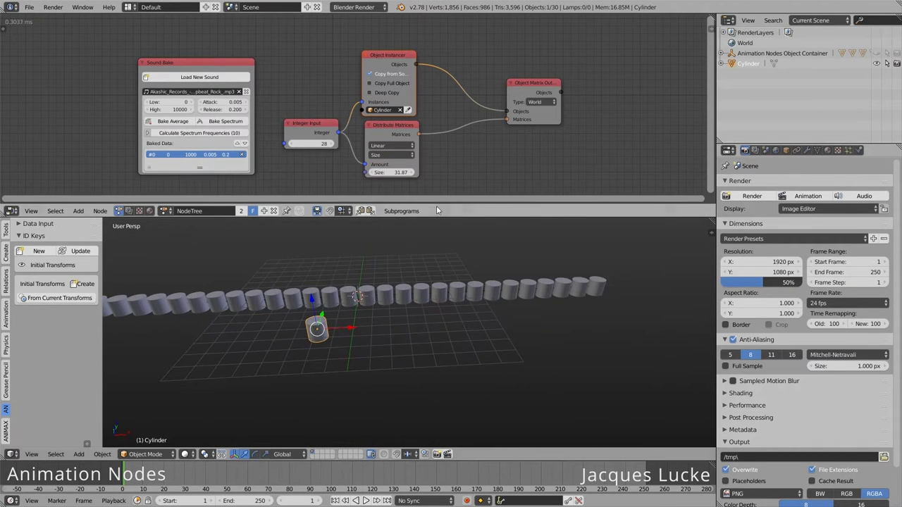
- Insert an Offset Matrices node into the chain and hide the original cylinder
key(ctrl+a)
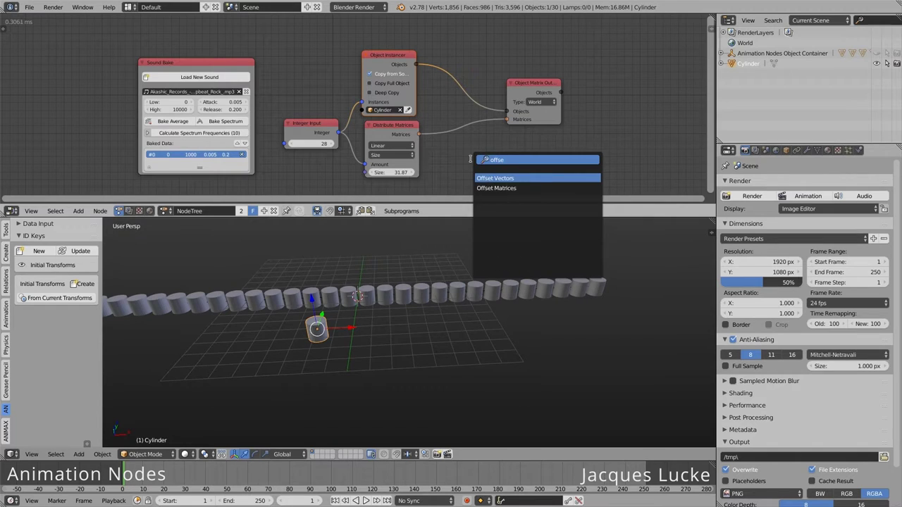
key(Return)
click(453, 115)
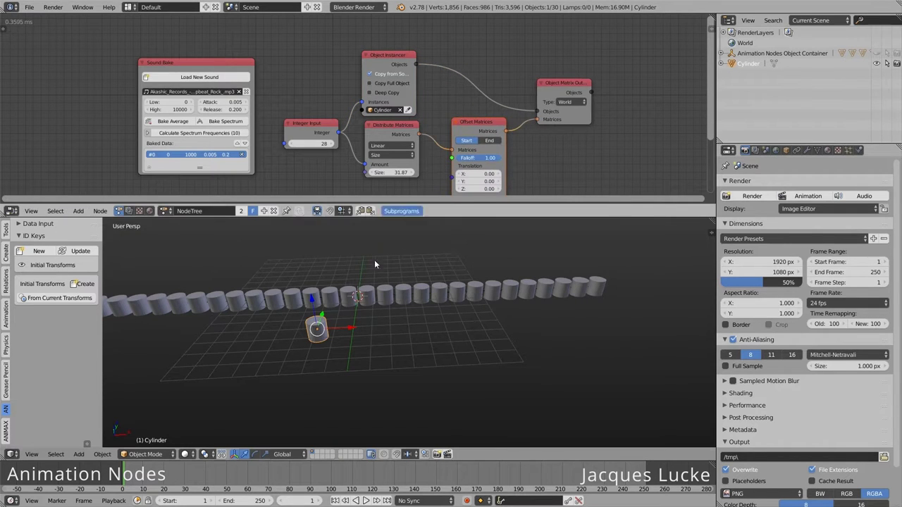
key(h)
middle_drag(384, 122, 437, 85)
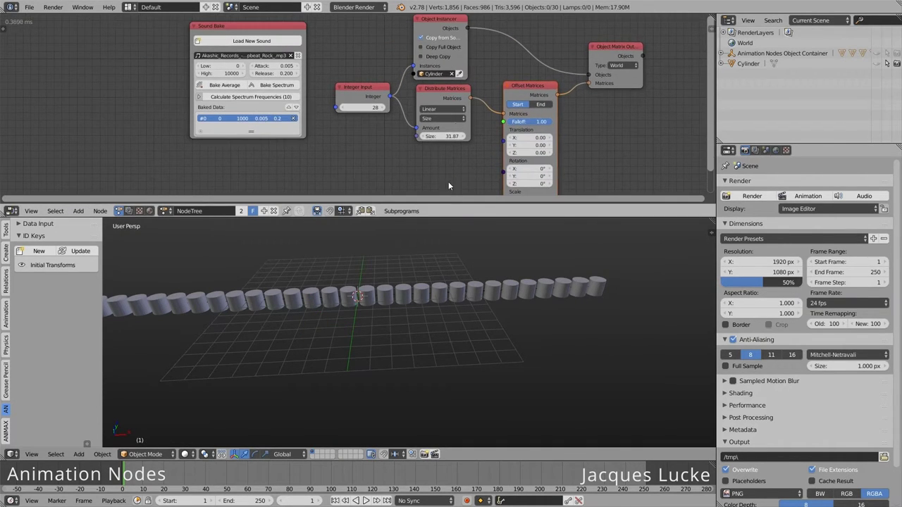
scroll(361, 283, down, 1)
scroll(415, 278, down, 1)
- Add a Sound Falloff node that uses the baked song data
key(ctrl+a)
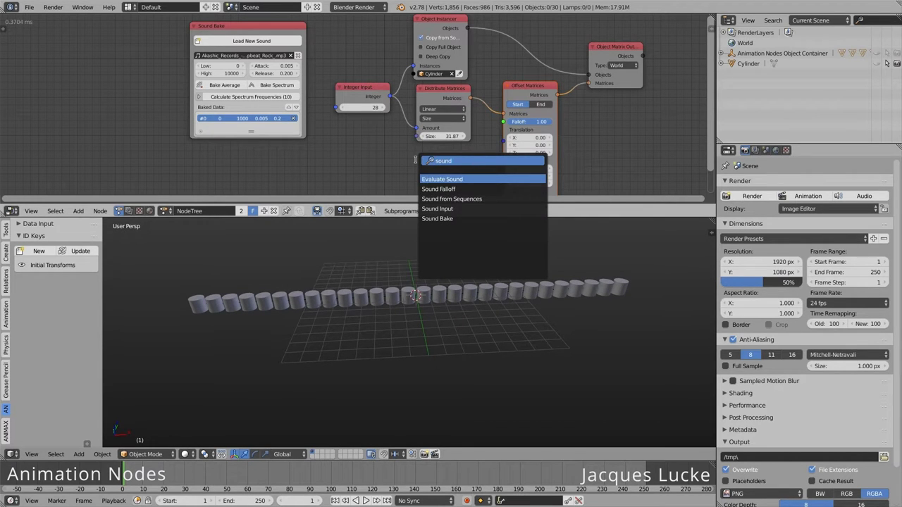
key(Down)
key(Return)
click(412, 158)
middle_drag(416, 192, 425, 123)
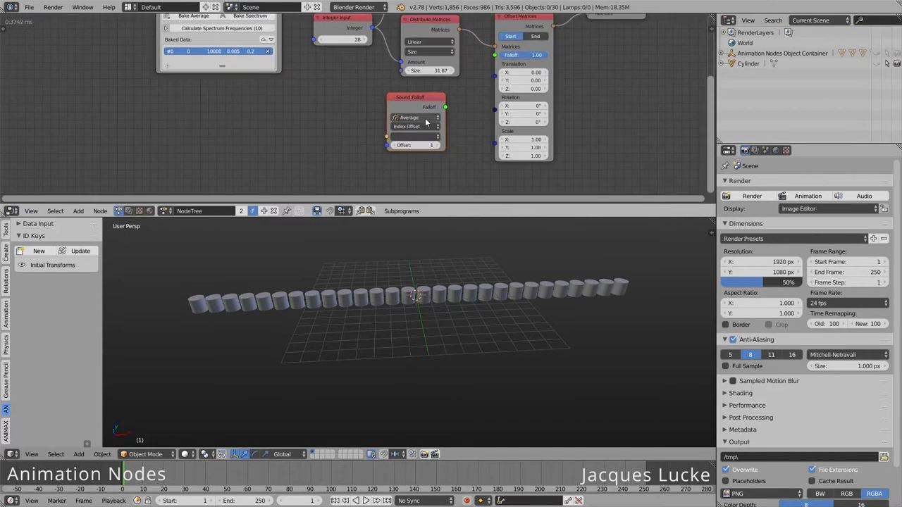
click(419, 138)
click(436, 136)
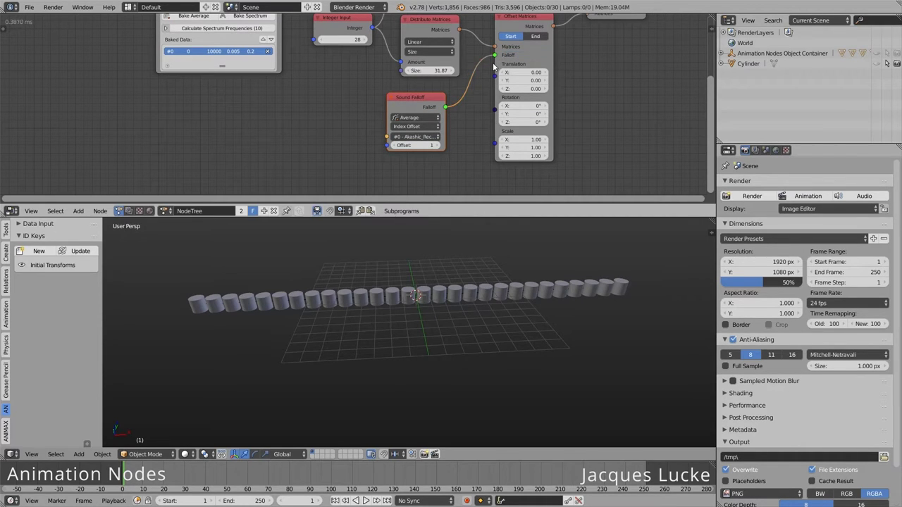
- Set the Offset Matrices Z translation to 3.21
drag(523, 89, 557, 89)
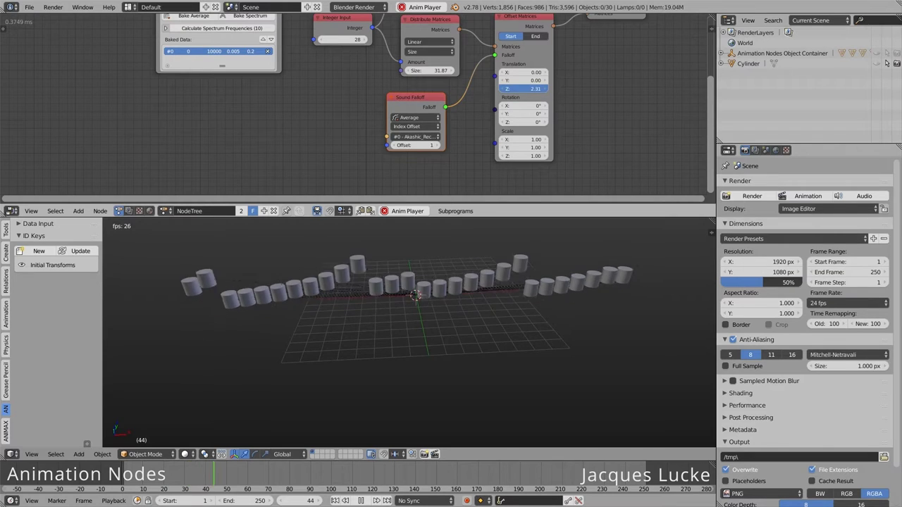
middle_drag(423, 310, 426, 283)
middle_drag(447, 117, 443, 114)
scroll(443, 114, down, 2)
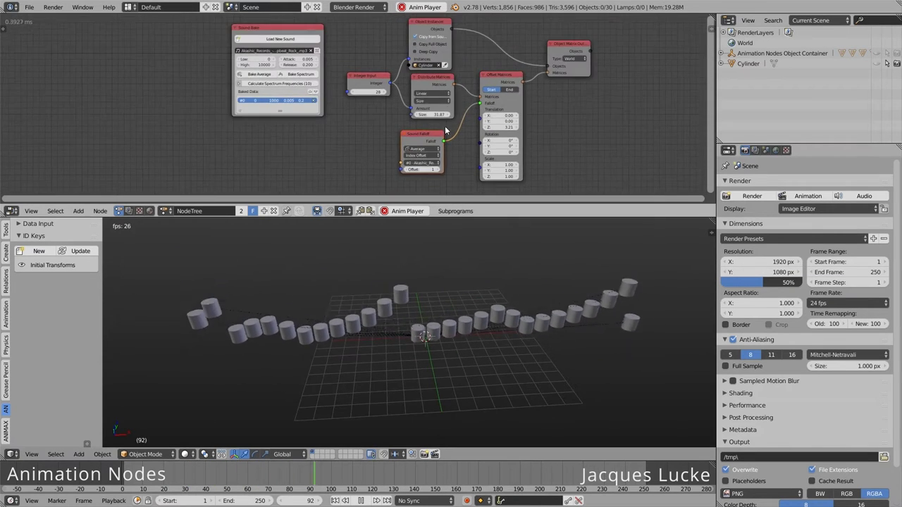
middle_drag(483, 28, 434, 60)
- Hide the viewport relationship lines and raise the instance count to 73
key(u)
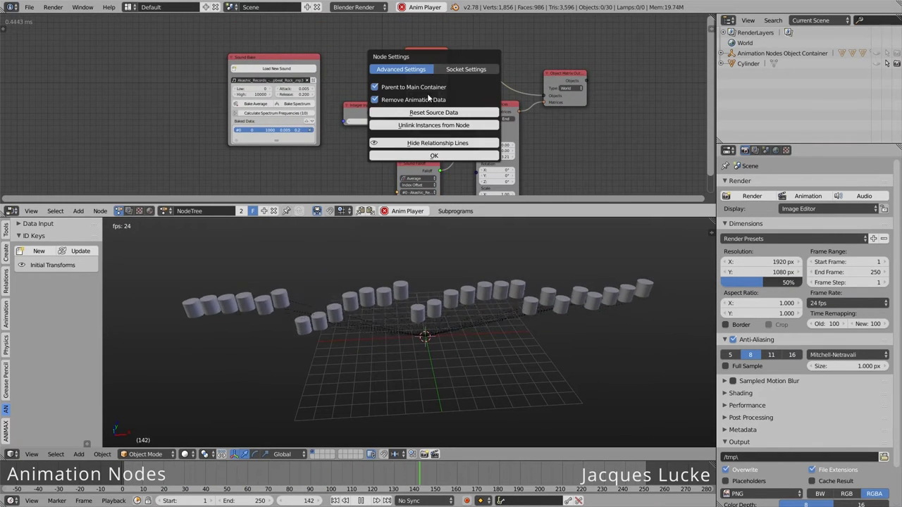
click(437, 143)
click(434, 155)
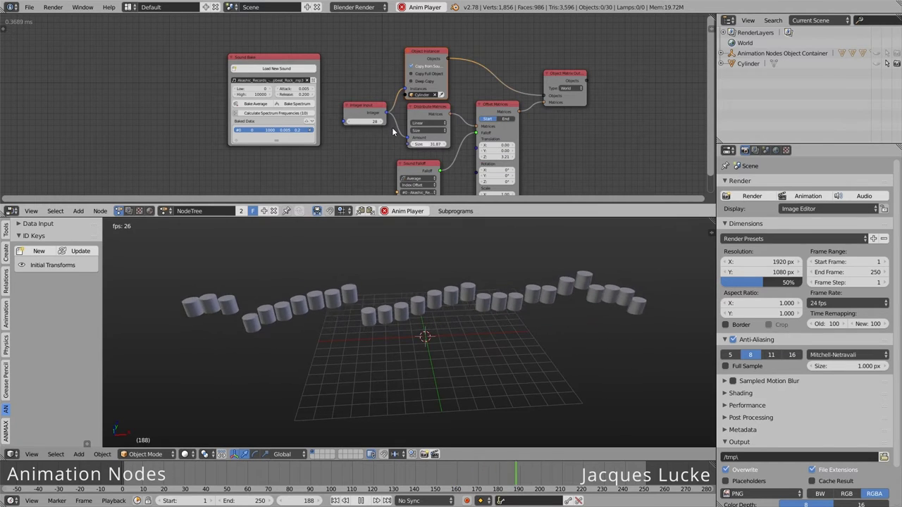
mouse_move(373, 121)
mouse_down()
mouse_move(409, 121)
mouse_move(369, 121)
mouse_up()
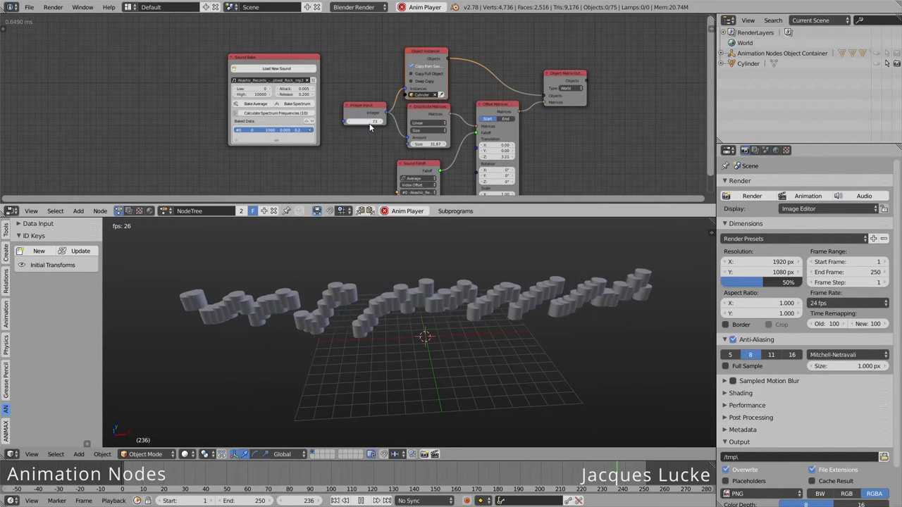
key(Home)
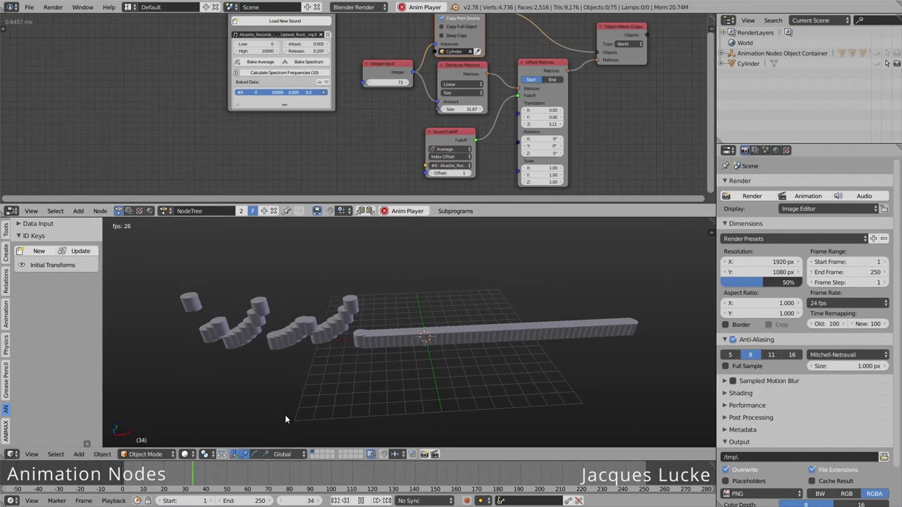
- Extend the end frame to 482 and switch Distribute Matrices to a Circle layout
drag(243, 500, 279, 500)
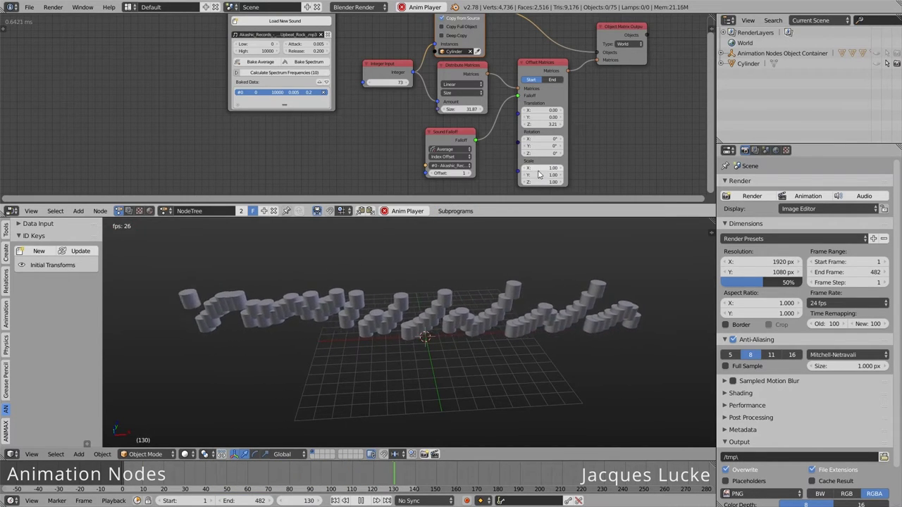
middle_drag(400, 141, 381, 155)
scroll(372, 153, down, 2)
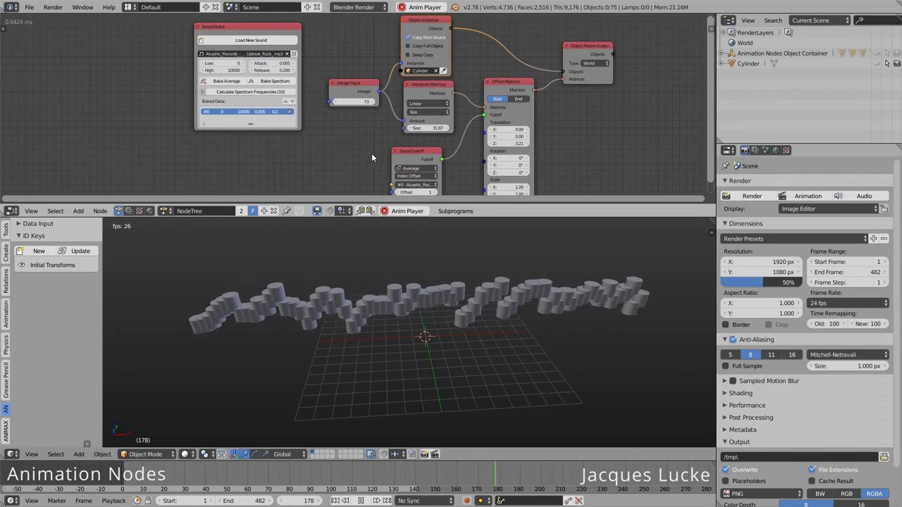
click(419, 112)
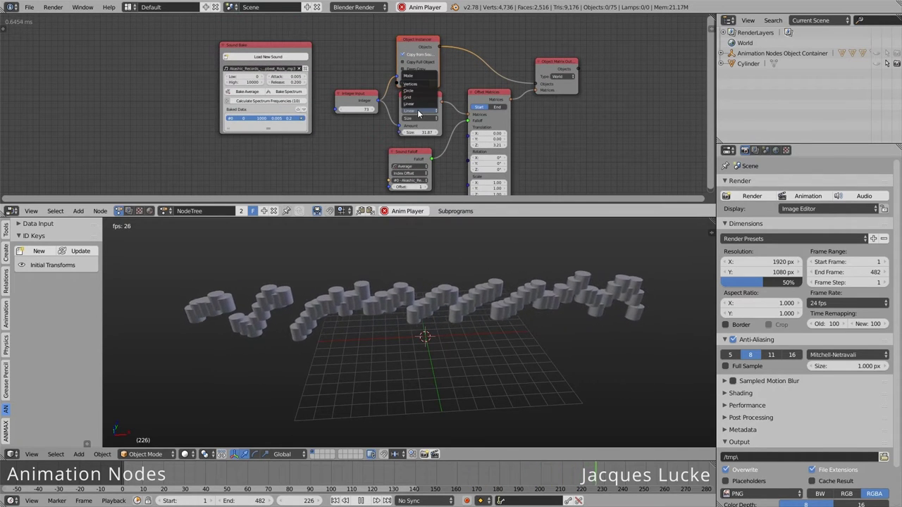
click(413, 93)
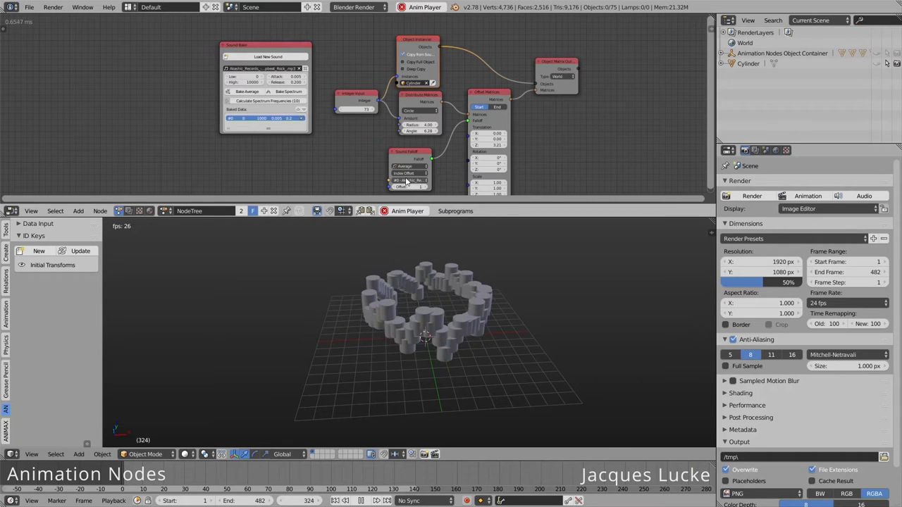
drag(412, 160, 378, 154)
- Delete the old Sound Falloff node and stop playback
key(x)
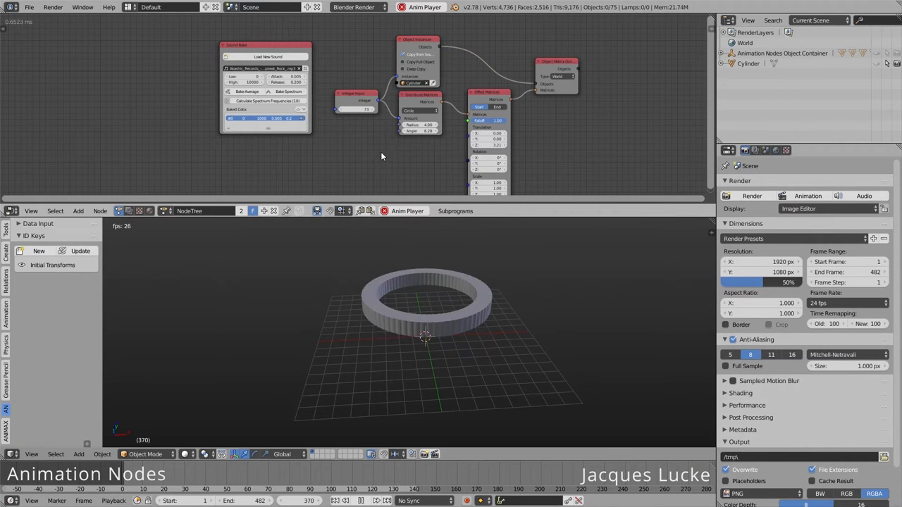
key(alt+a)
scroll(371, 155, up, 2)
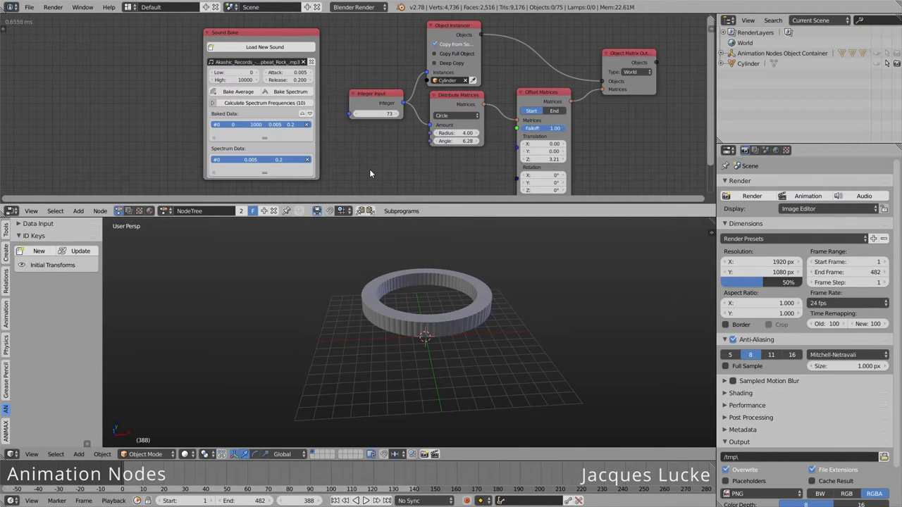
middle_drag(369, 173, 366, 141)
- Add a new Sound Falloff node that reads the song's spectrum bake data
key(ctrl+a)
text(Sound Falloff)
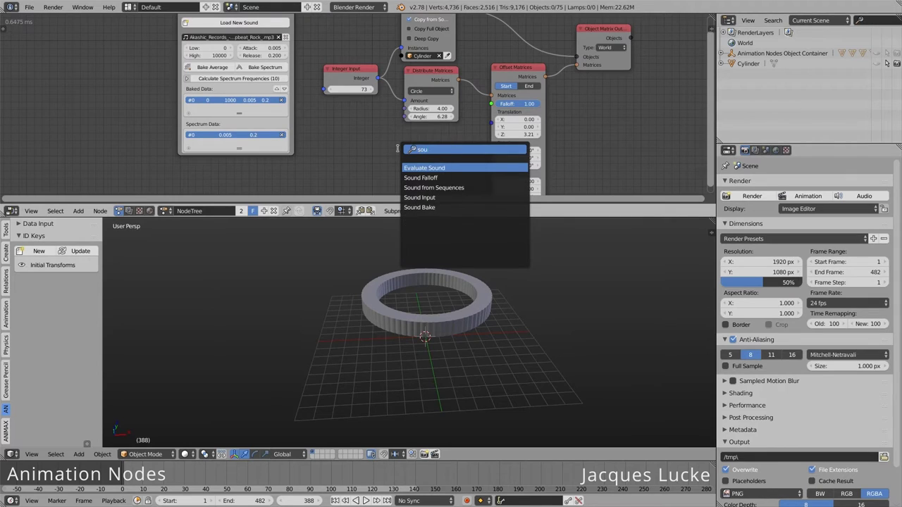
key(Return)
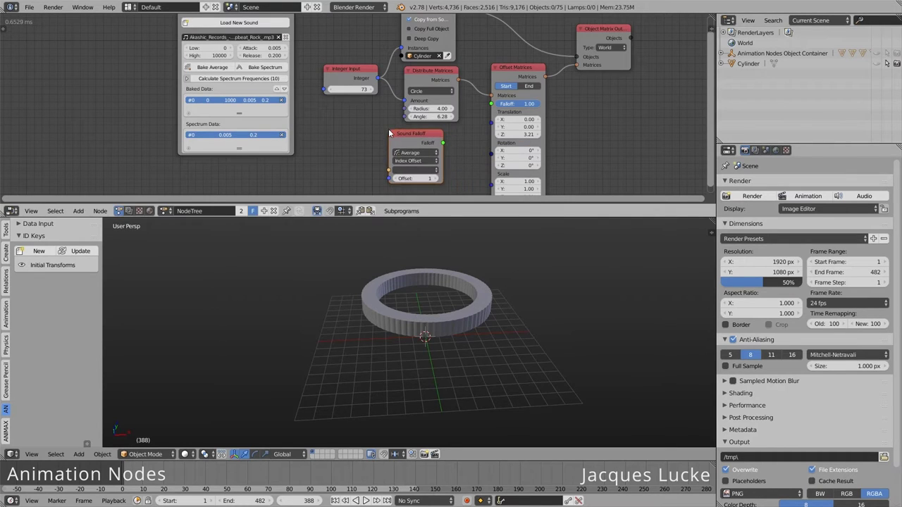
click(411, 154)
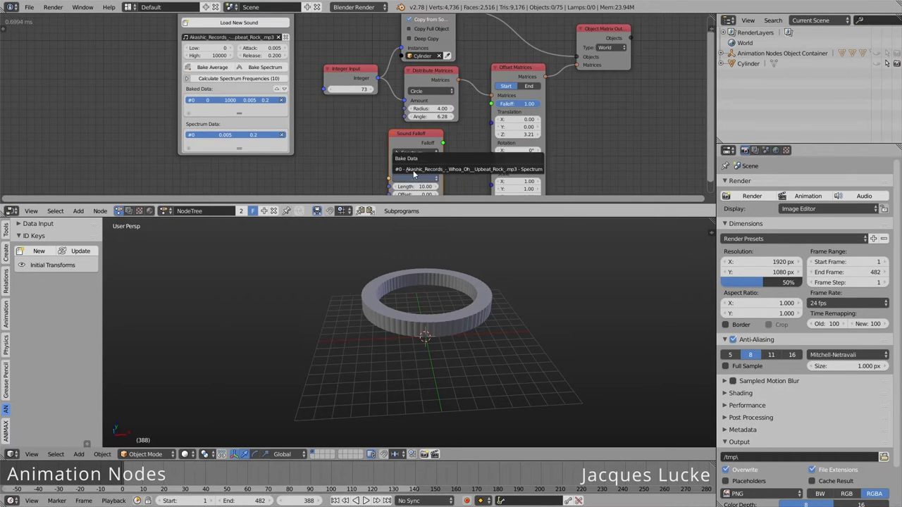
click(417, 171)
middle_drag(417, 171, 402, 130)
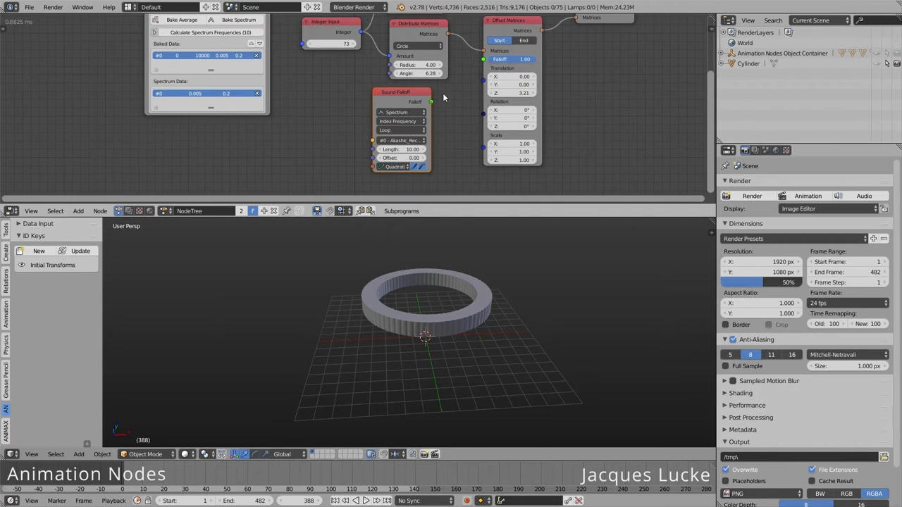
- Connect the Sound Falloff to Offset Matrices and feed its Length from the instance count
drag(483, 62, 483, 59)
key(alt+a)
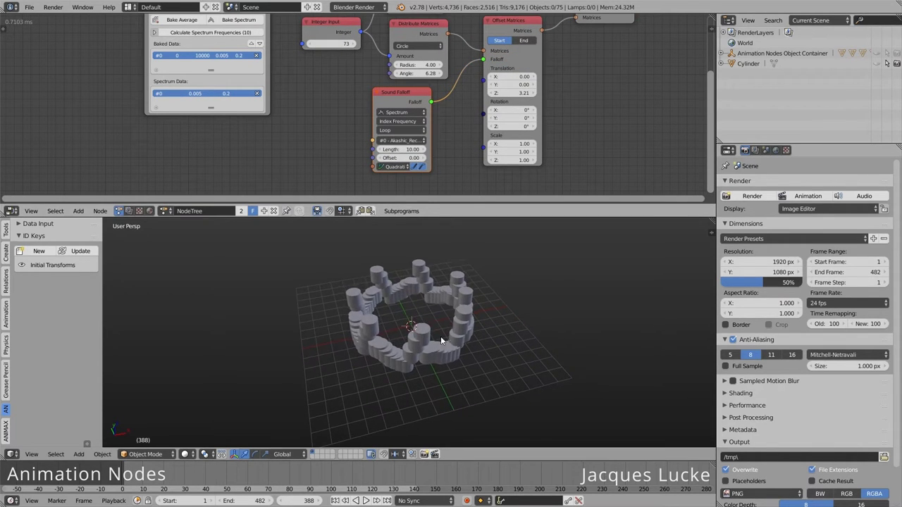
mouse_move(401, 150)
mouse_down()
mouse_move(410, 150)
mouse_move(362, 33)
mouse_up()
- Switch Distribute Matrices to Linear with a Size of 13.51
click(419, 45)
click(414, 60)
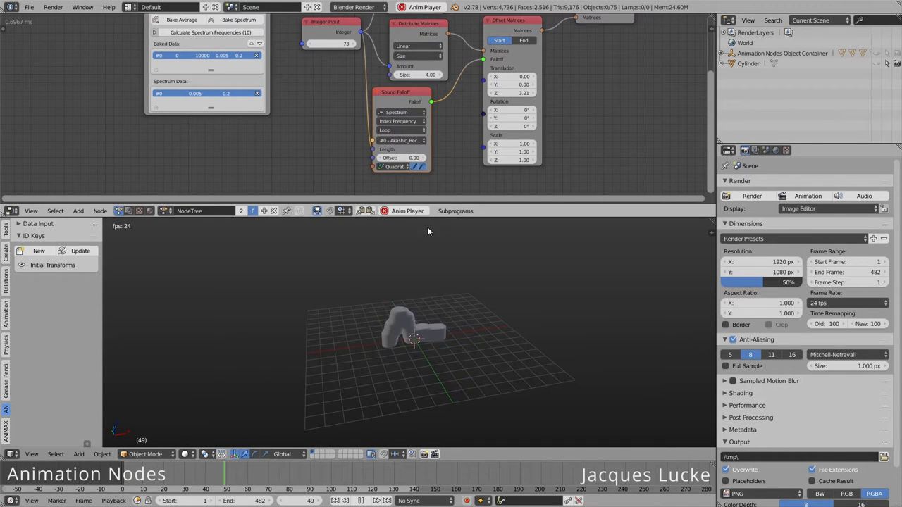
mouse_move(421, 75)
mouse_down()
mouse_move(458, 75)
mouse_move(420, 75)
mouse_up()
middle_drag(309, 98, 319, 115)
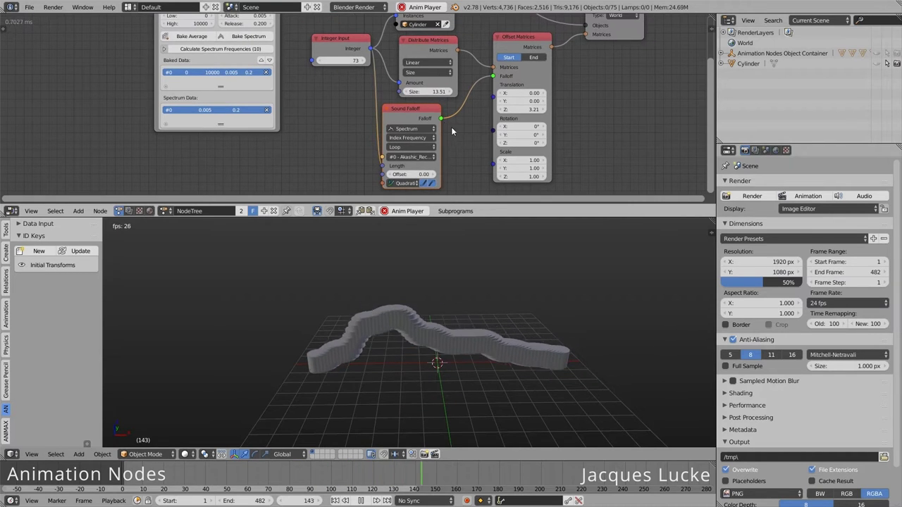
click(426, 62)
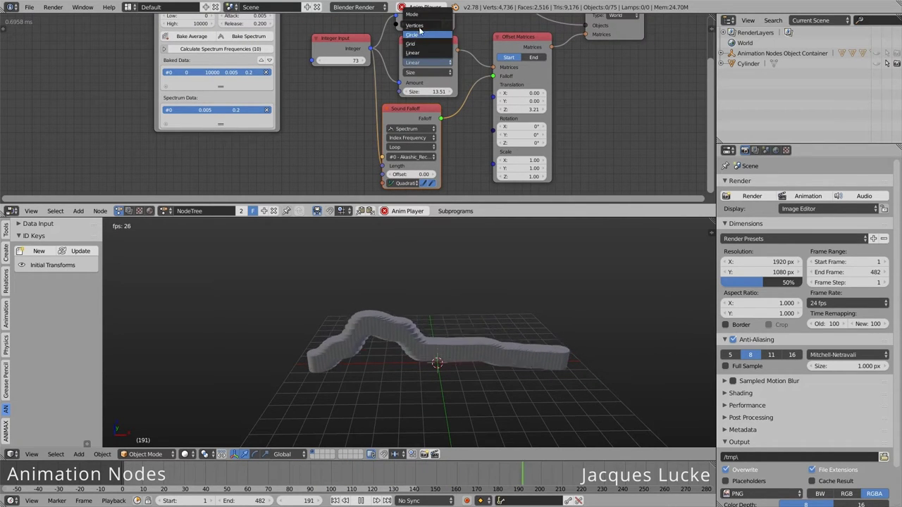
- Unhide the Cylinder and move its mesh up along Z in Edit Mode
click(877, 63)
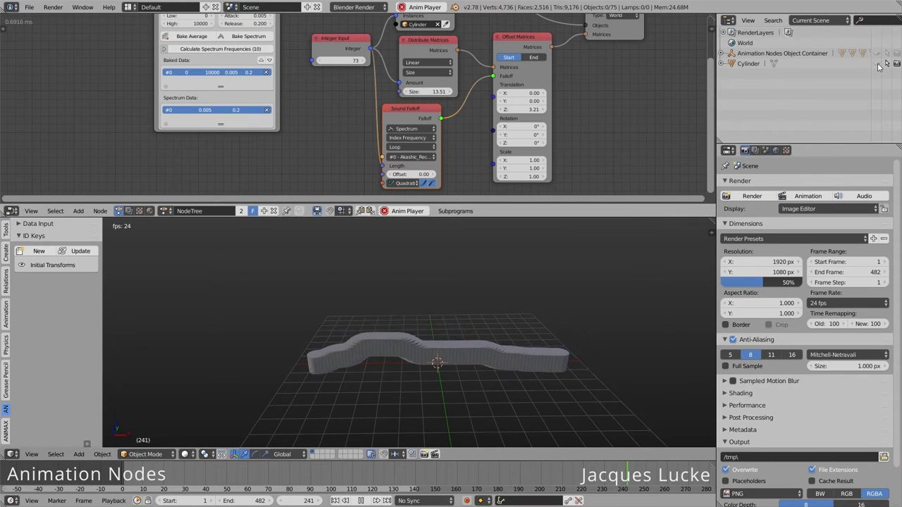
right_click(403, 405)
key(Tab)
middle_drag(416, 402, 401, 410)
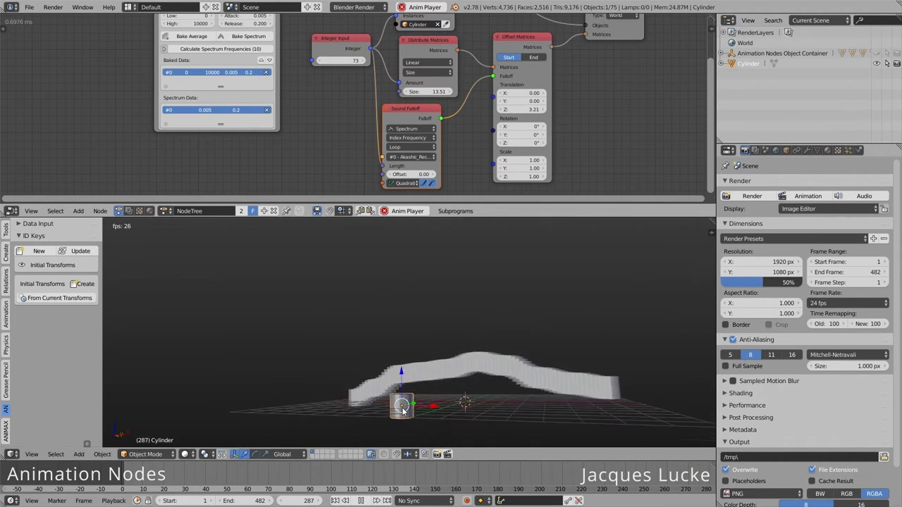
scroll(401, 410, up, 3)
key(g)
key(z)
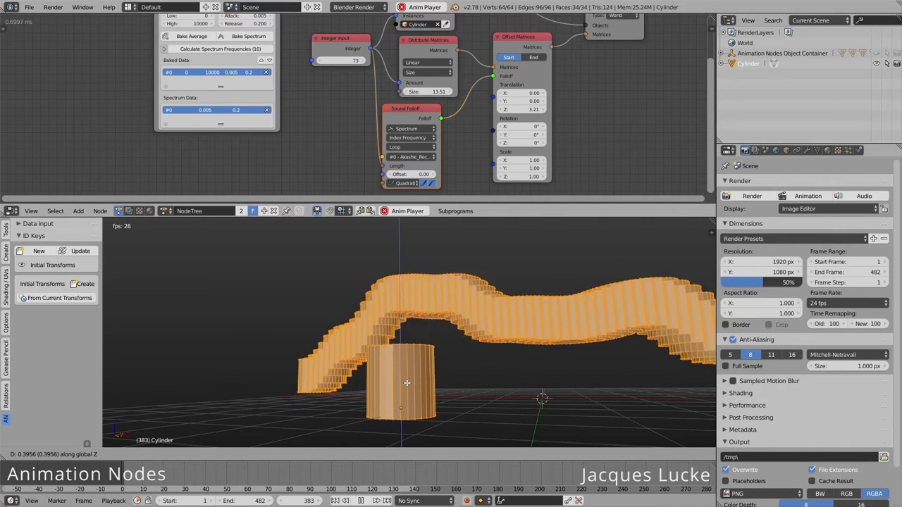
click(406, 381)
key(Tab)
middle_drag(406, 381, 493, 268)
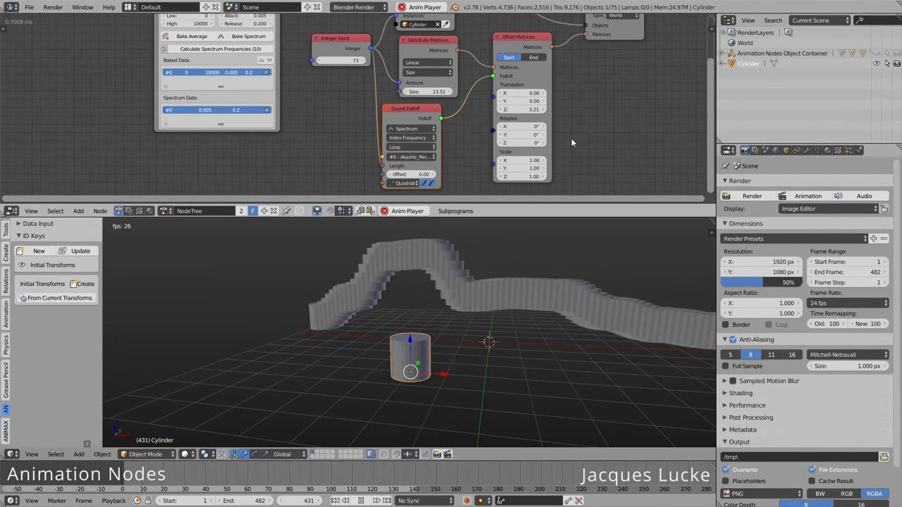
- Reset the Z offset to 0 and set the Offset Matrices Z scale to 9.97
drag(530, 110, 508, 111)
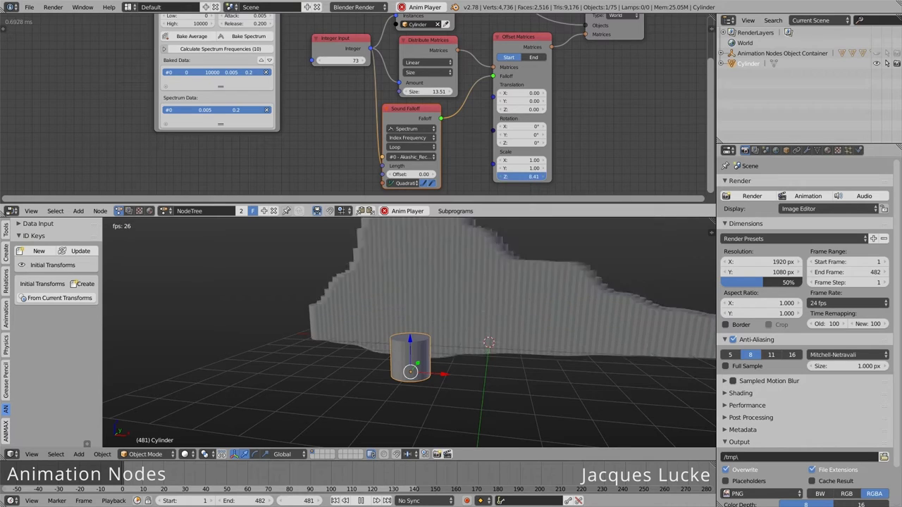
mouse_move(520, 176)
mouse_down()
mouse_move(564, 176)
mouse_move(521, 176)
mouse_up()
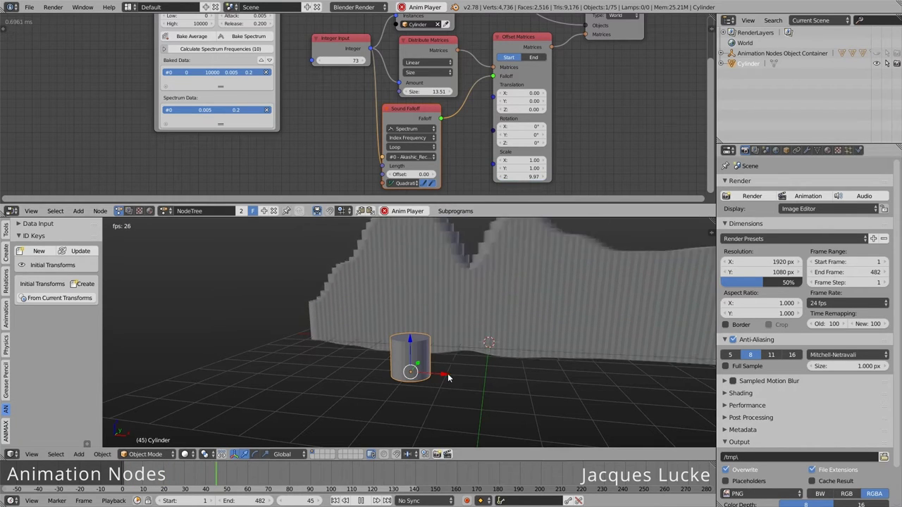
scroll(453, 351, down, 3)
middle_drag(453, 351, 473, 360)
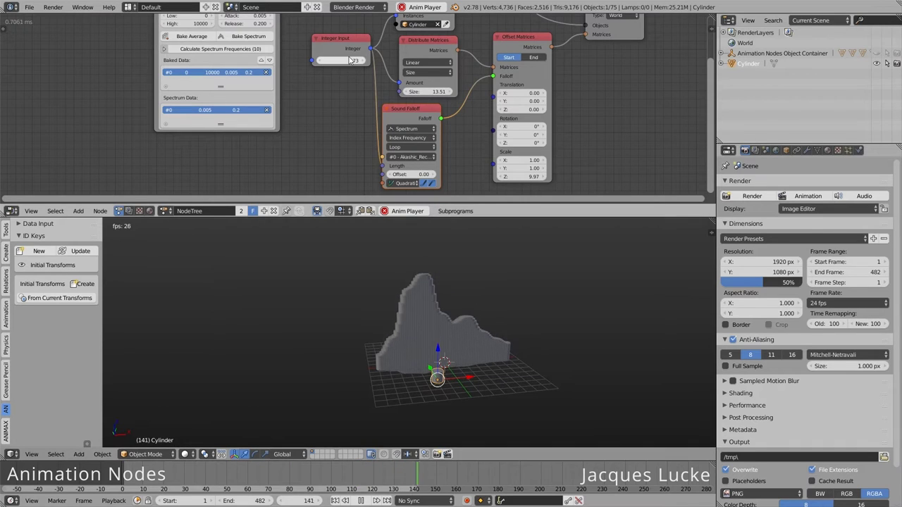
text(22)
- Set the count to 26 and arc the cylinders in a Circle with radius 6.79, angle 4.99
drag(336, 60, 317, 60)
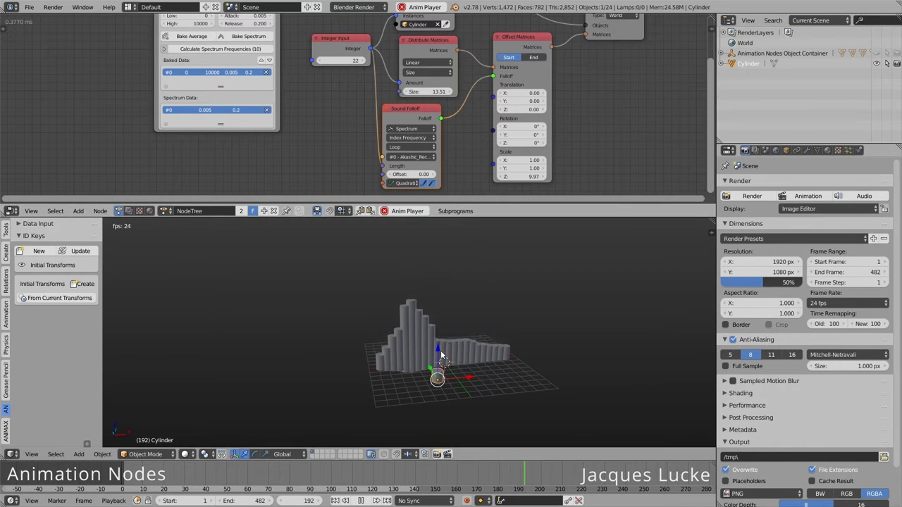
key(a)
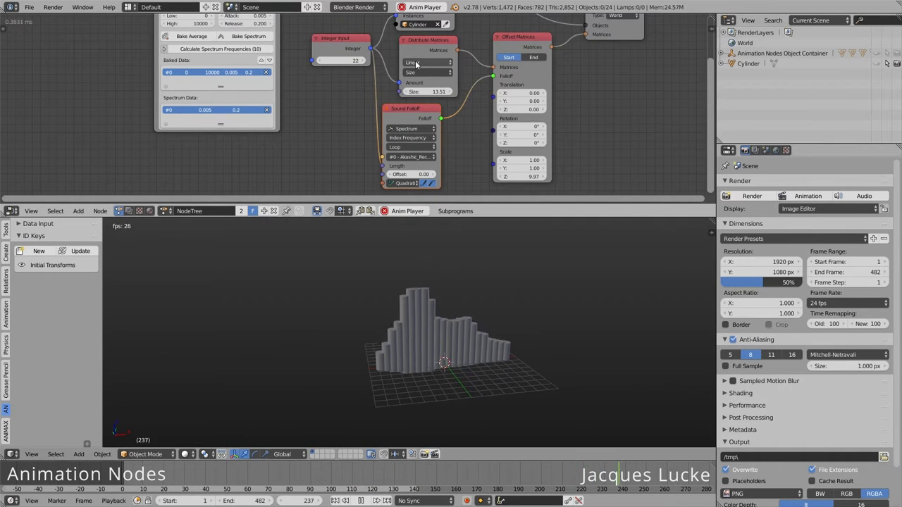
click(416, 62)
click(416, 35)
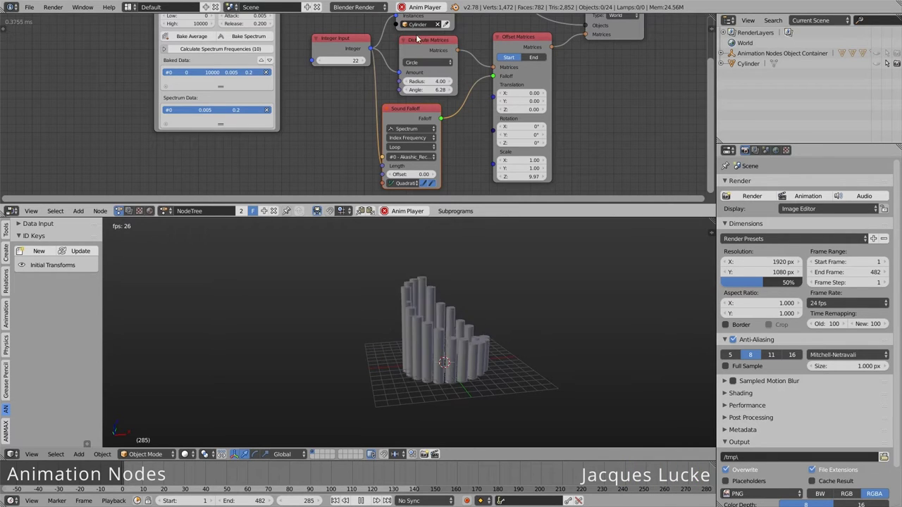
middle_drag(465, 365, 425, 352)
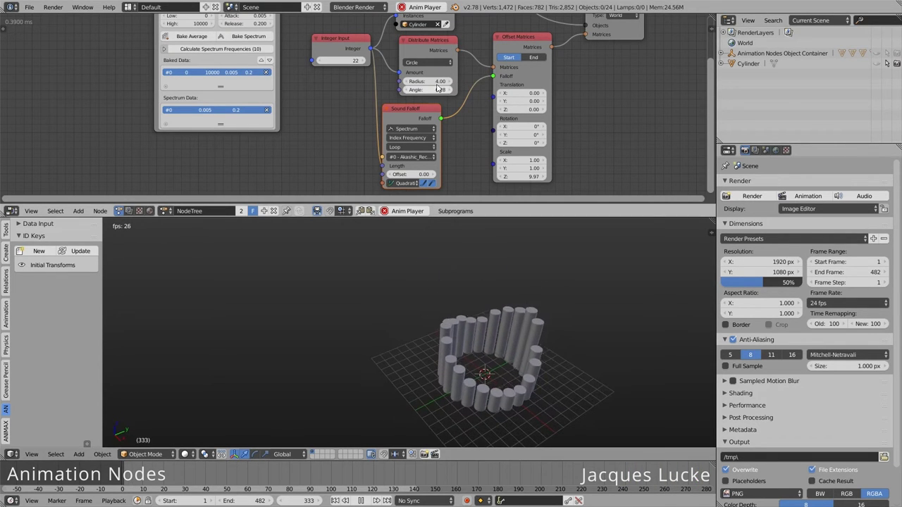
drag(430, 89, 380, 89)
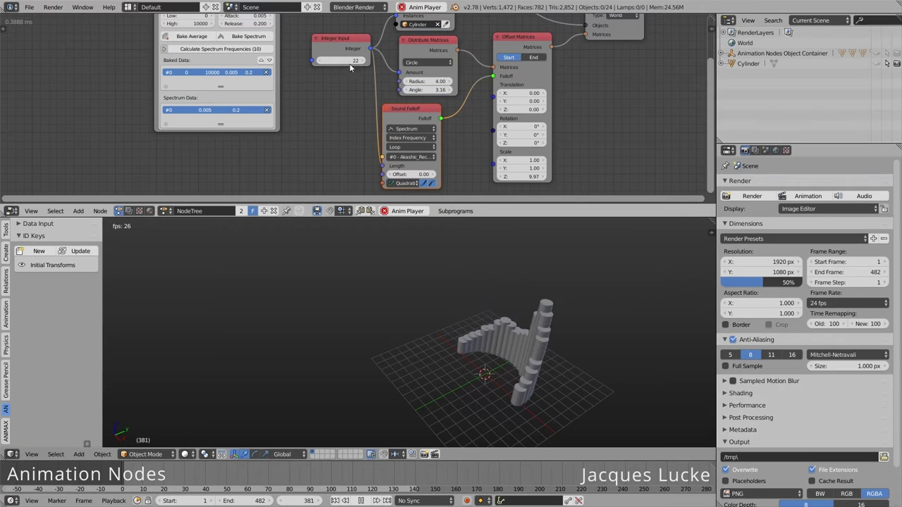
drag(341, 60, 336, 60)
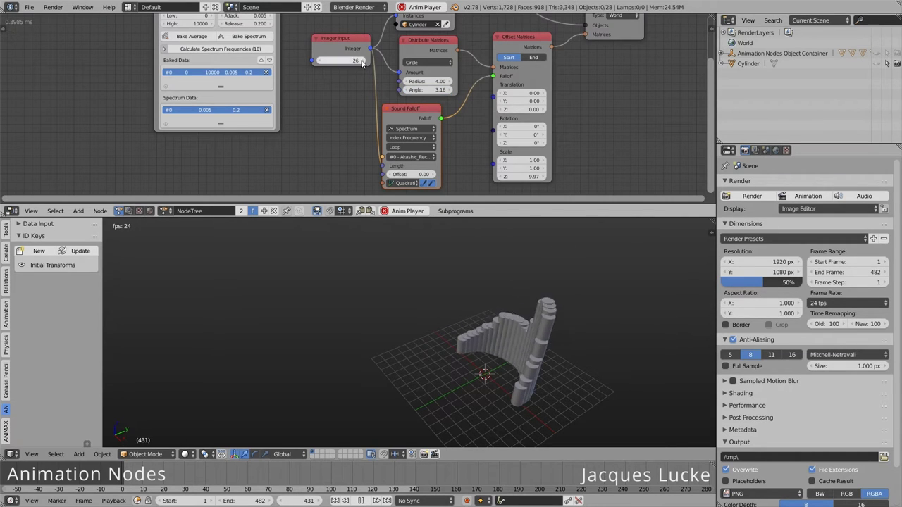
mouse_move(430, 90)
mouse_down()
mouse_move(458, 90)
mouse_move(455, 81)
mouse_up()
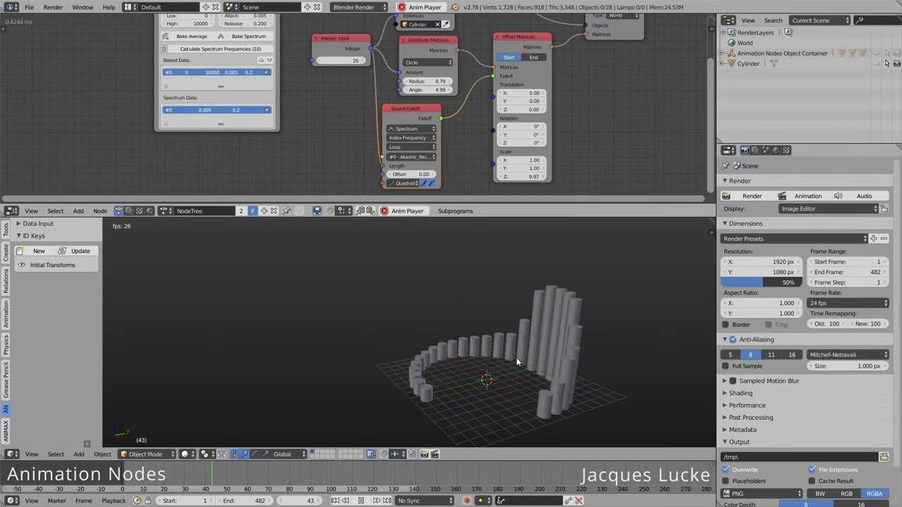
- Set the Sound Falloff length to 11.50 and offset to 16.83
drag(402, 166, 421, 174)
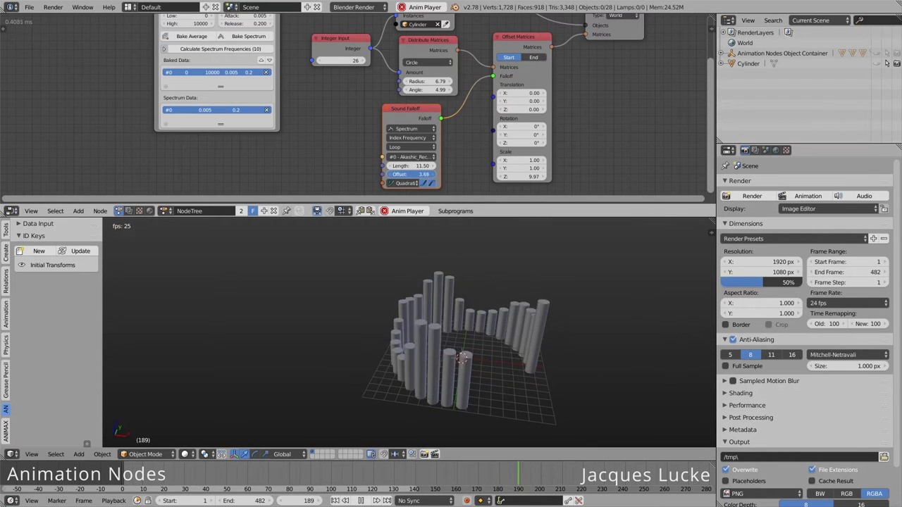
key(Escape)
mouse_move(421, 174)
mouse_down()
mouse_move(437, 174)
mouse_move(417, 174)
mouse_up()
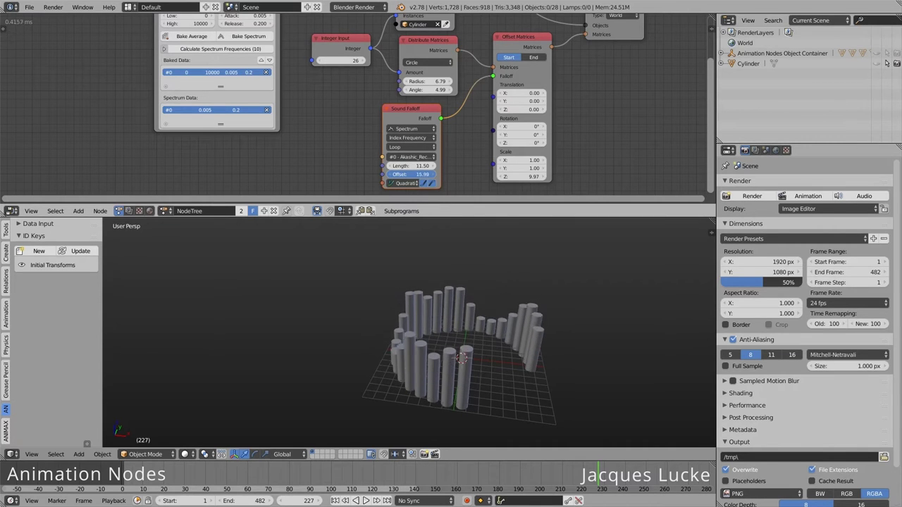
middle_drag(352, 188, 317, 146)
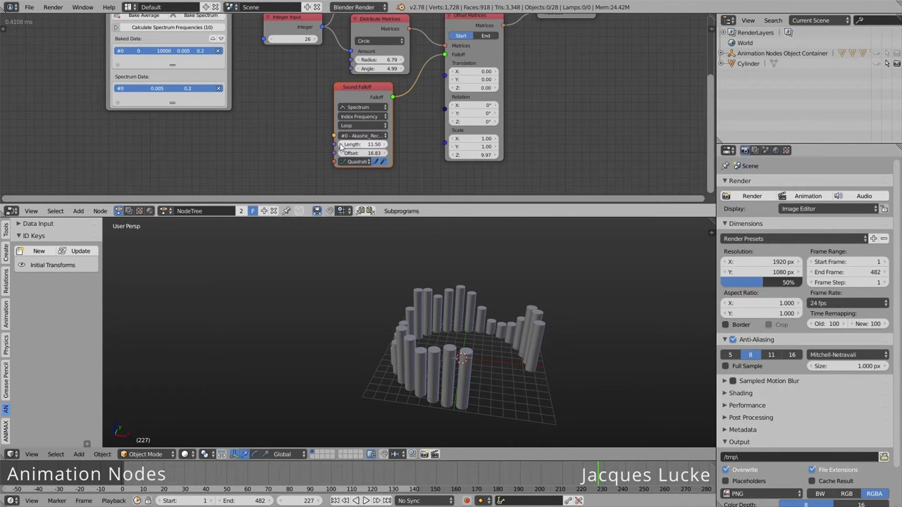
- Set the Sound Falloff frequency extension to Extend Last and resume playback
click(358, 127)
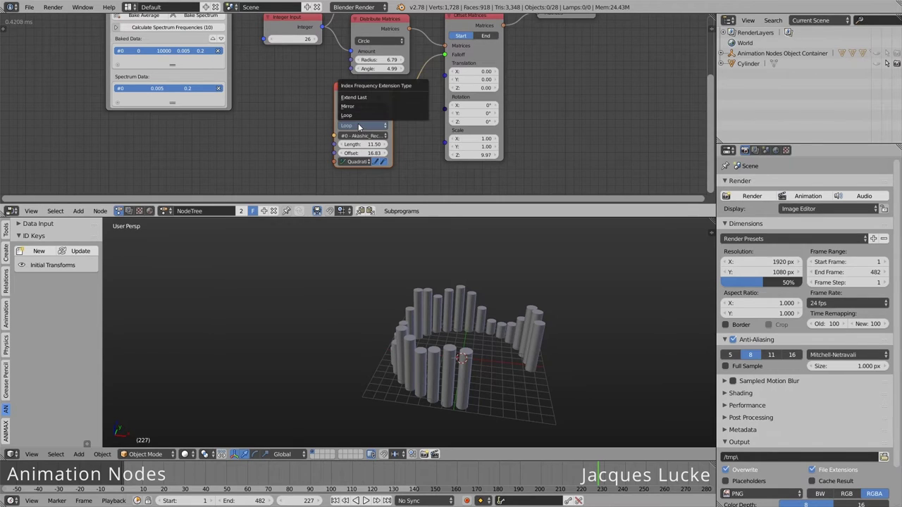
click(358, 98)
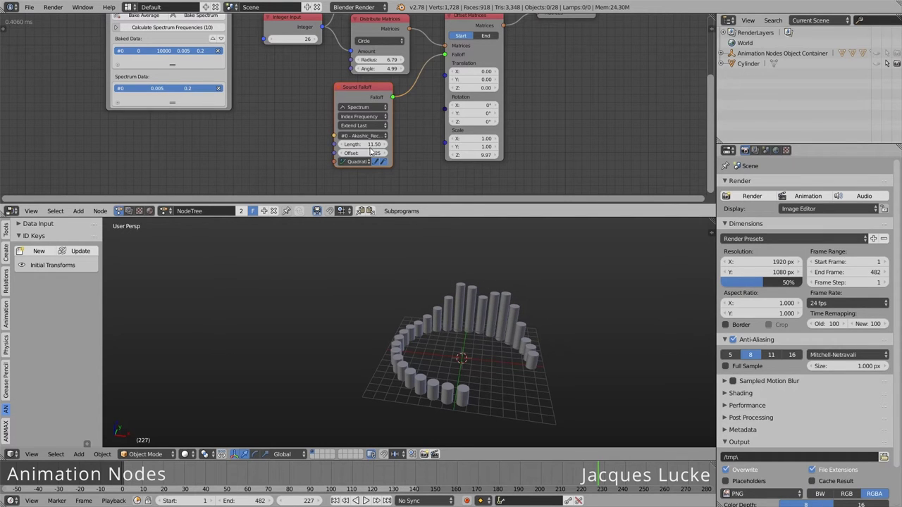
key(alt+a)
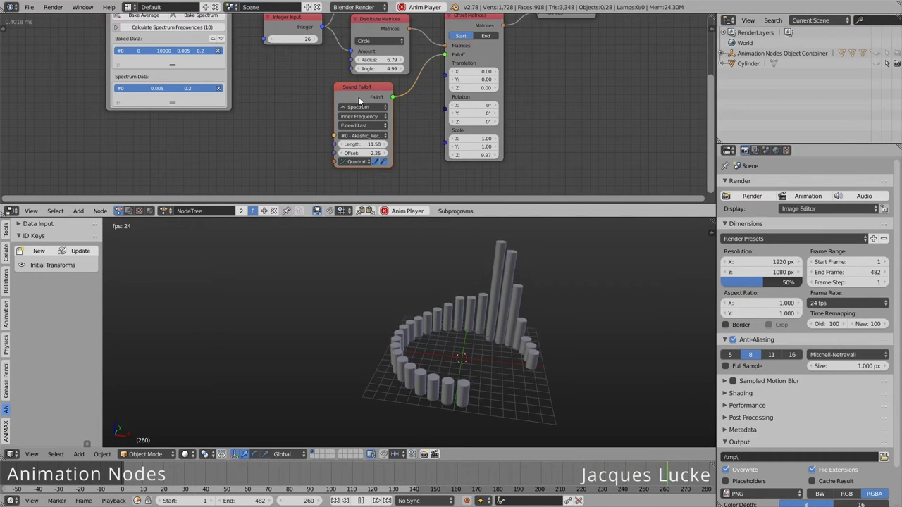
- Confirm the Fade to zero settings and raise the instance count to 49
key(u)
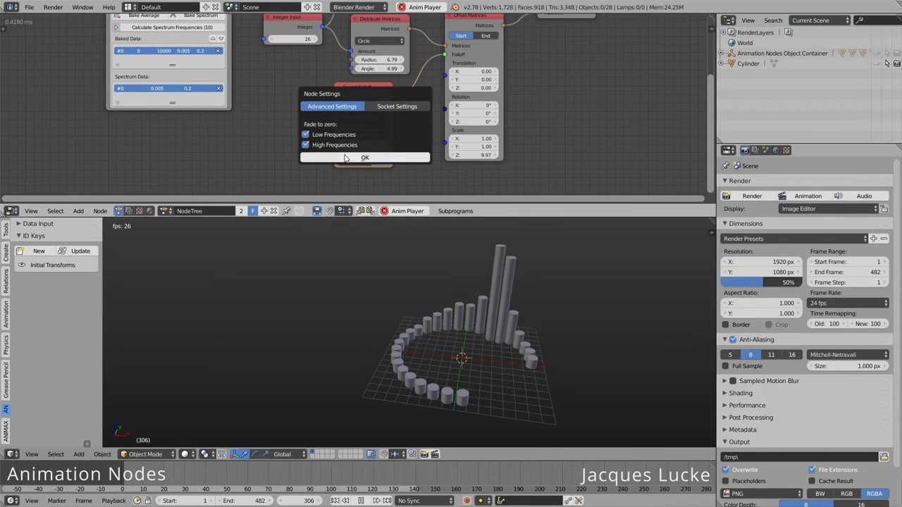
click(345, 158)
middle_drag(480, 323, 428, 313)
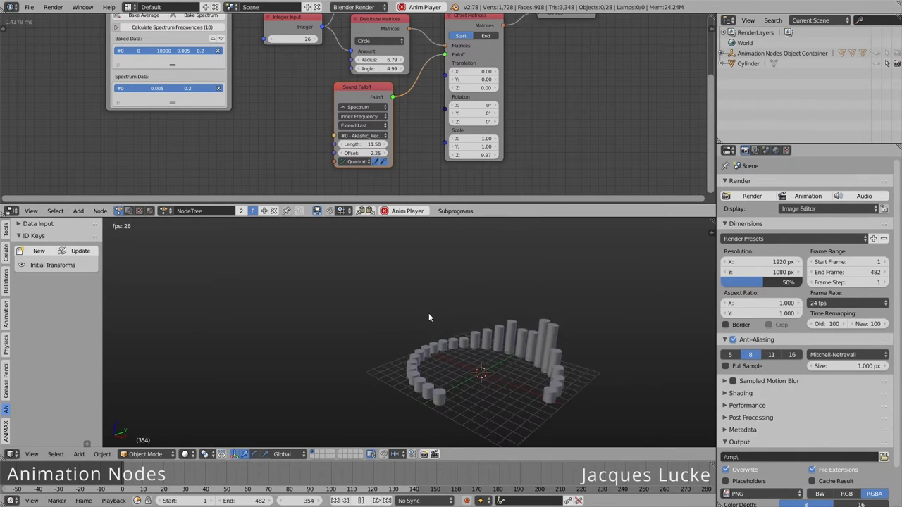
drag(287, 34, 338, 43)
- Duplicate the Sound Falloff node and merge both copies through a Max Mix Falloffs node
drag(359, 86, 308, 75)
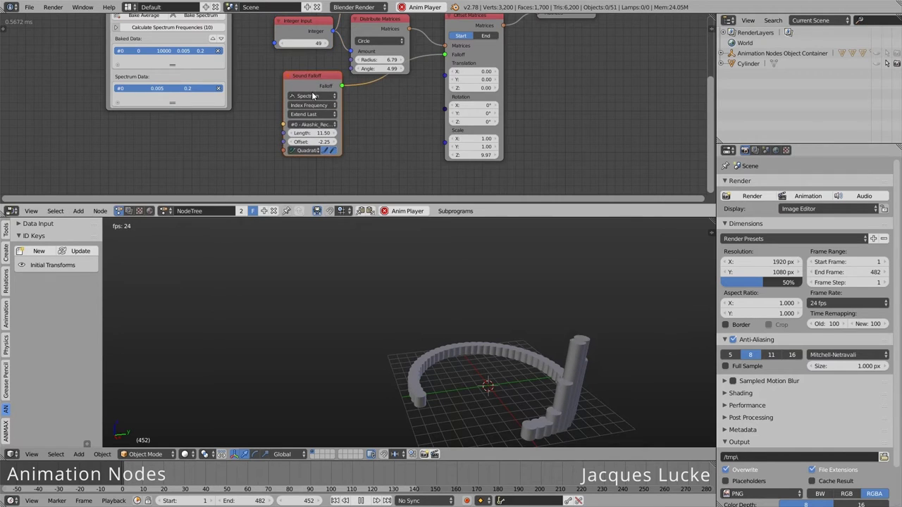
key(shift+d)
click(313, 190)
key(ctrl+a)
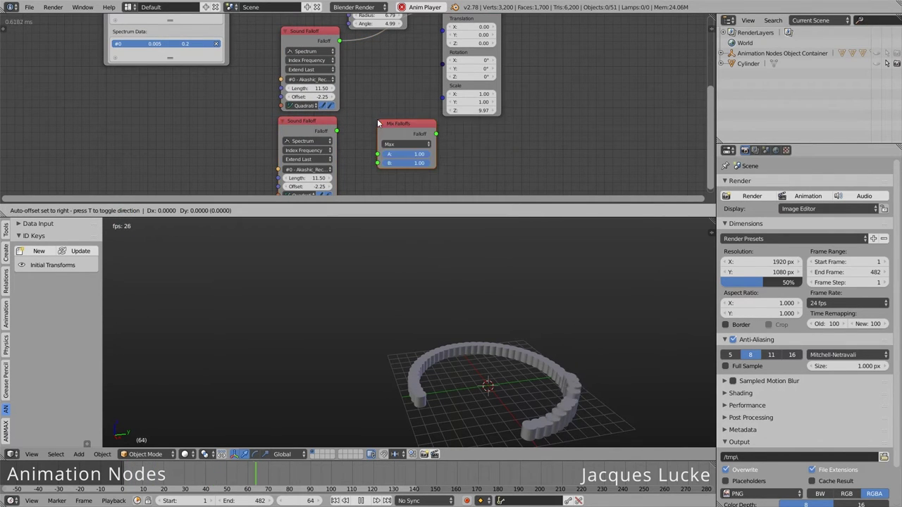
key(Return)
click(394, 63)
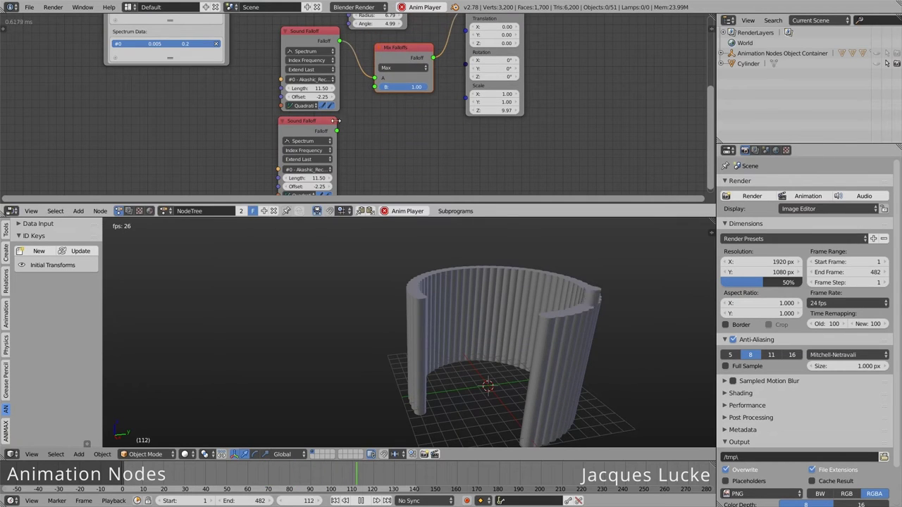
drag(382, 88, 382, 87)
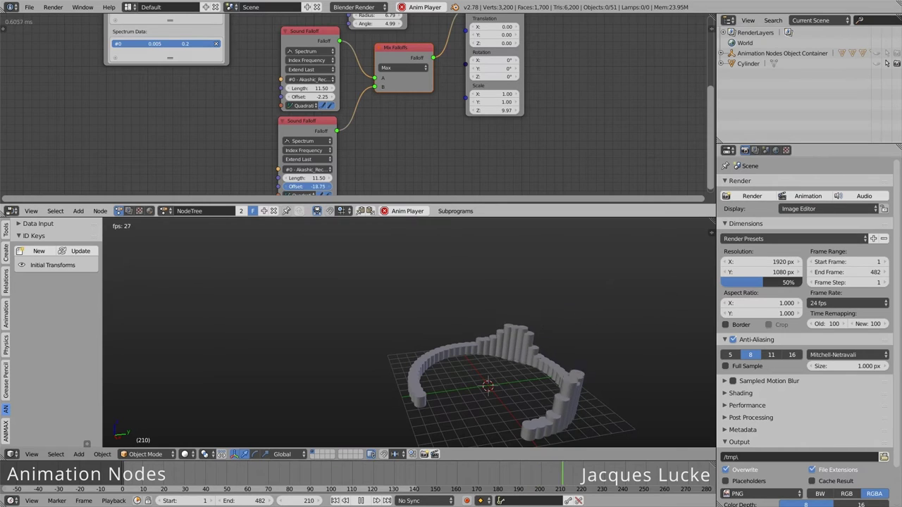
- Orbit the 3D view around the bar arc and reframe the node tree to inspect both waves
middle_drag(494, 314, 552, 323)
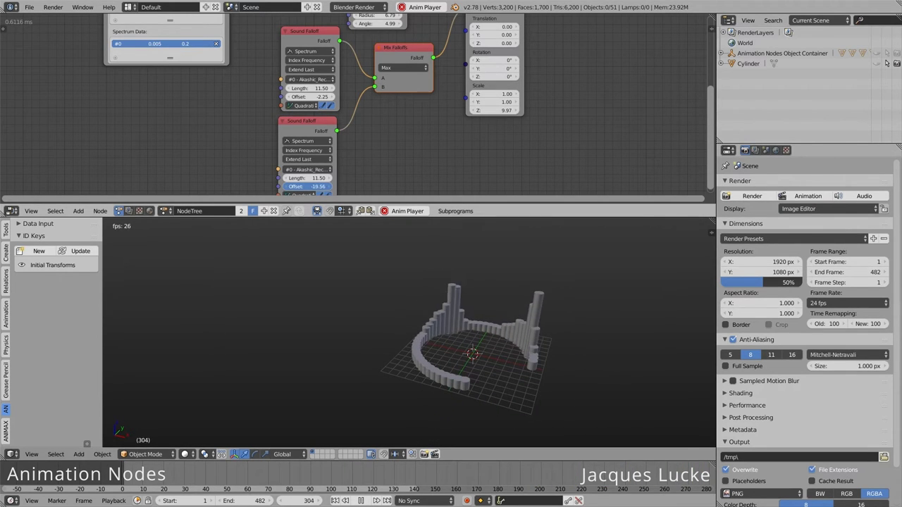
scroll(442, 164, down, 2)
scroll(443, 164, down, 1)
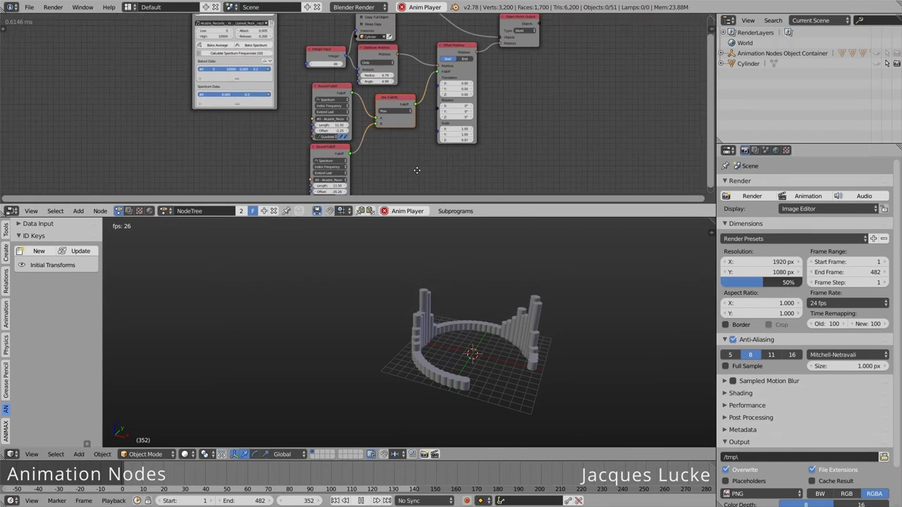
scroll(449, 166, up, 1)
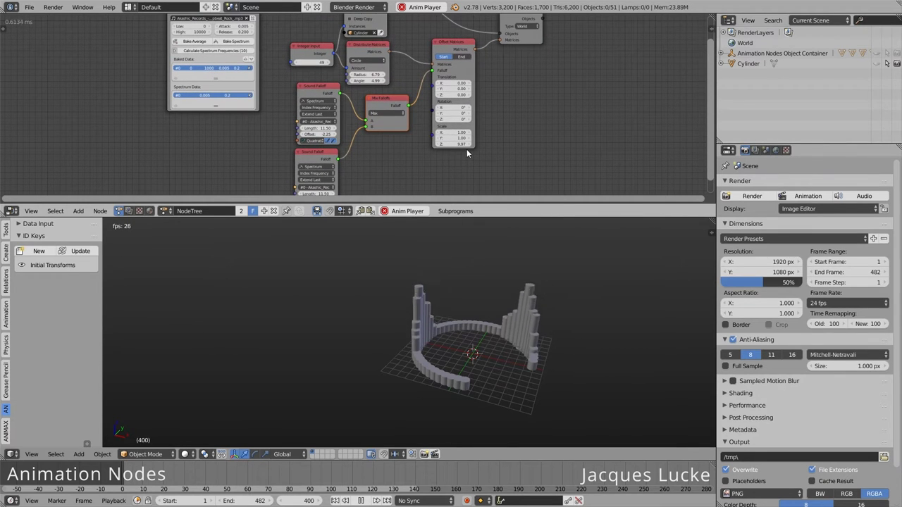
middle_drag(413, 157, 372, 160)
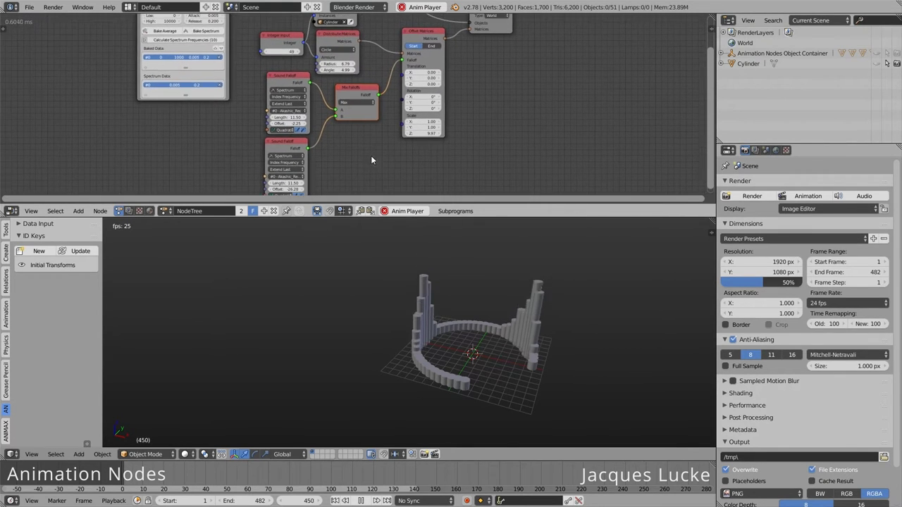
scroll(285, 146, down, 2)
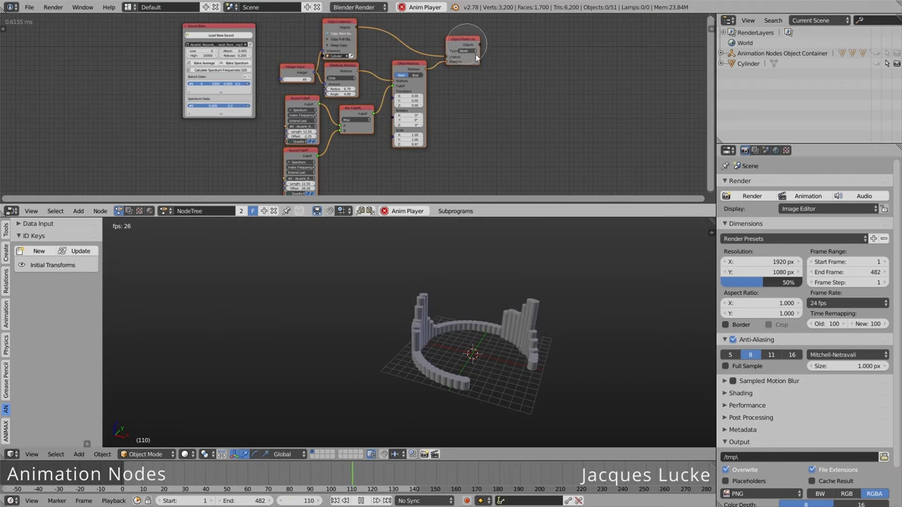
- Delete every node except the Sound Bake and add a Grid Mesh node
key(x)
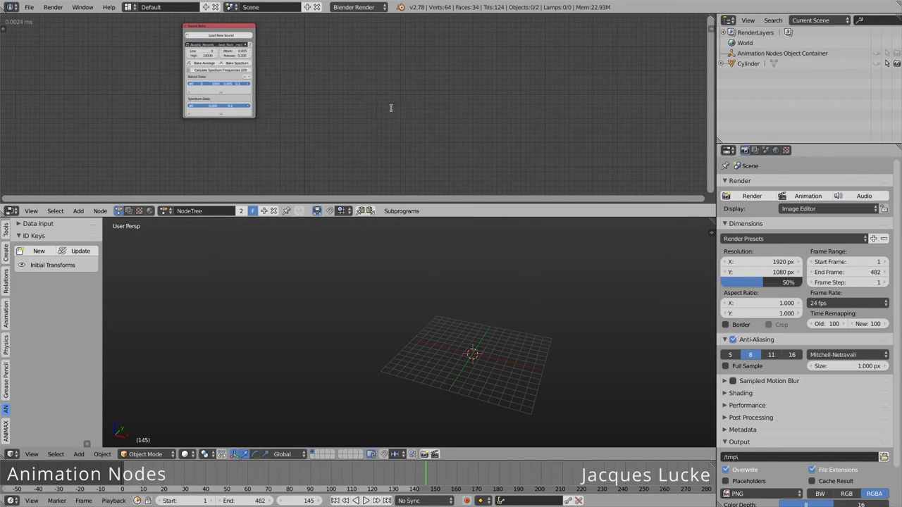
key(ctrl+a)
text(Mix Falloffs)
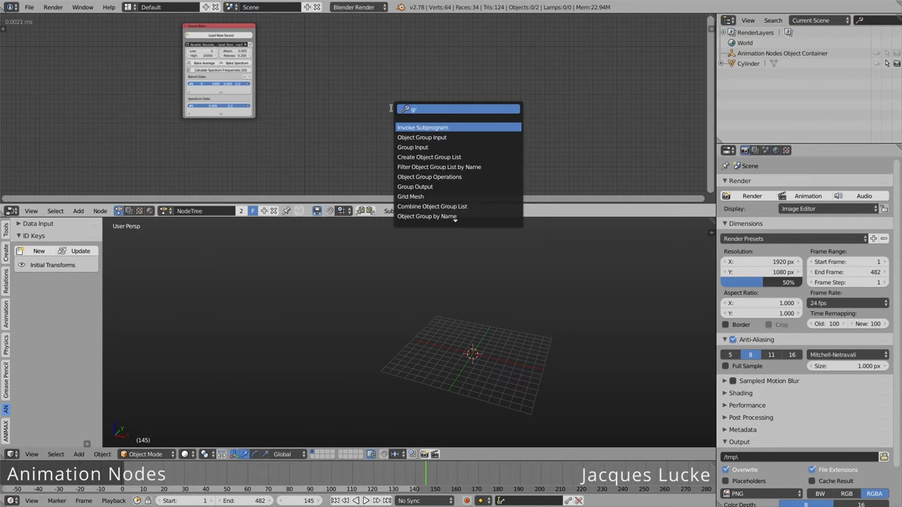
key(Return)
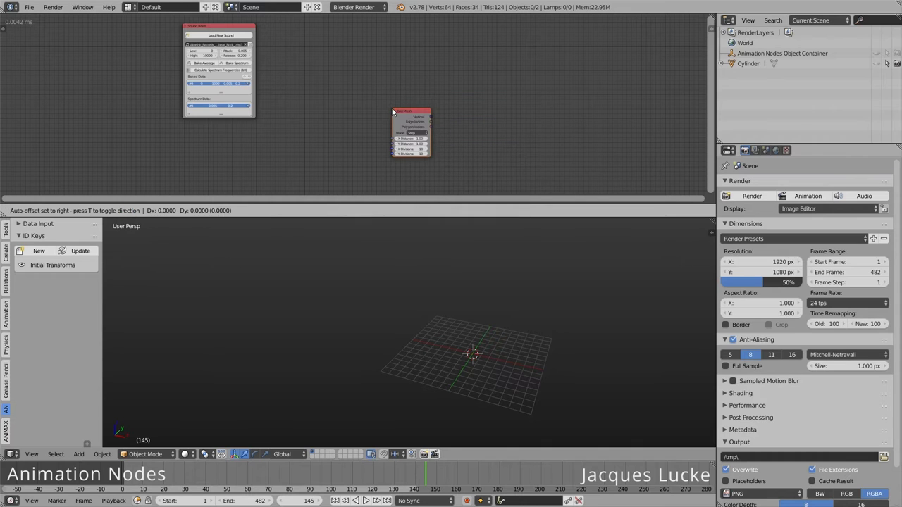
click(353, 67)
scroll(402, 87, up, 2)
scroll(429, 135, up, 1)
- Add a Mesh Object Output fed by grid vertices and polygon indices through Combine Mesh Data
key(ctrl+a)
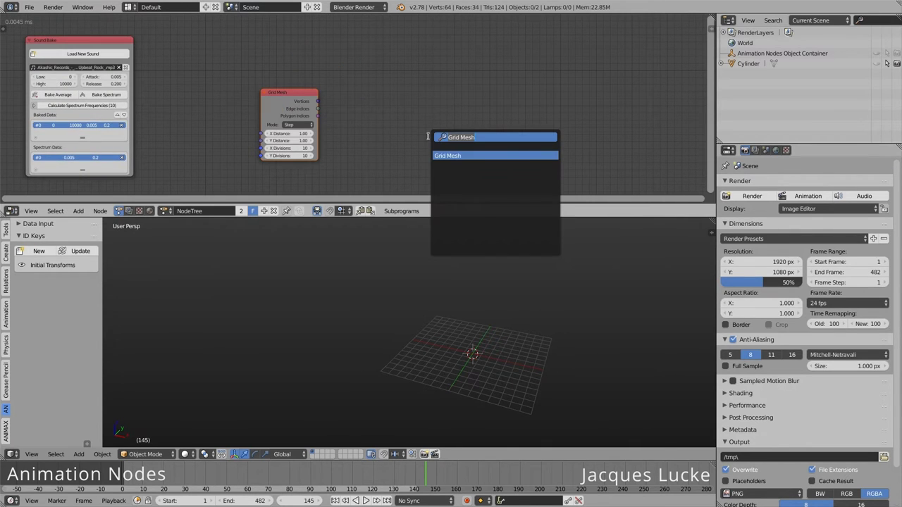
key(Return)
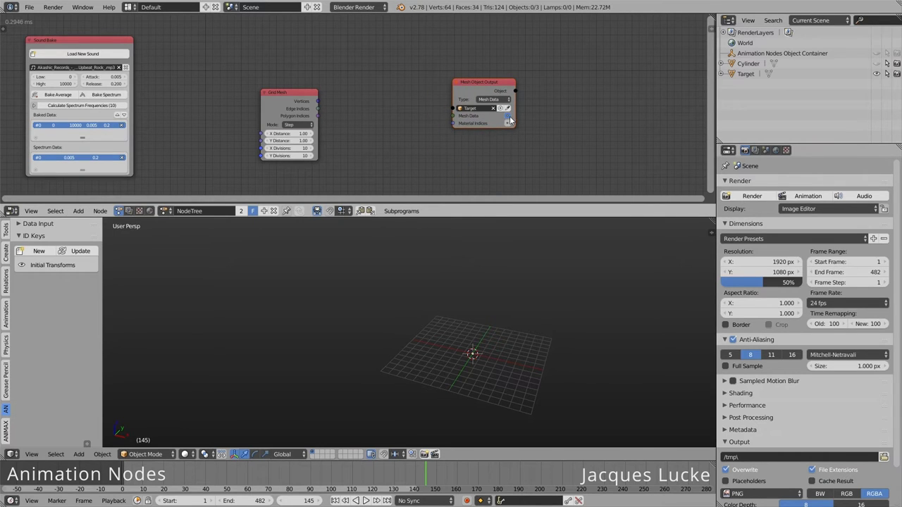
mouse_move(327, 107)
mouse_down()
mouse_move(318, 102)
mouse_move(361, 118)
mouse_up()
drag(472, 89, 547, 74)
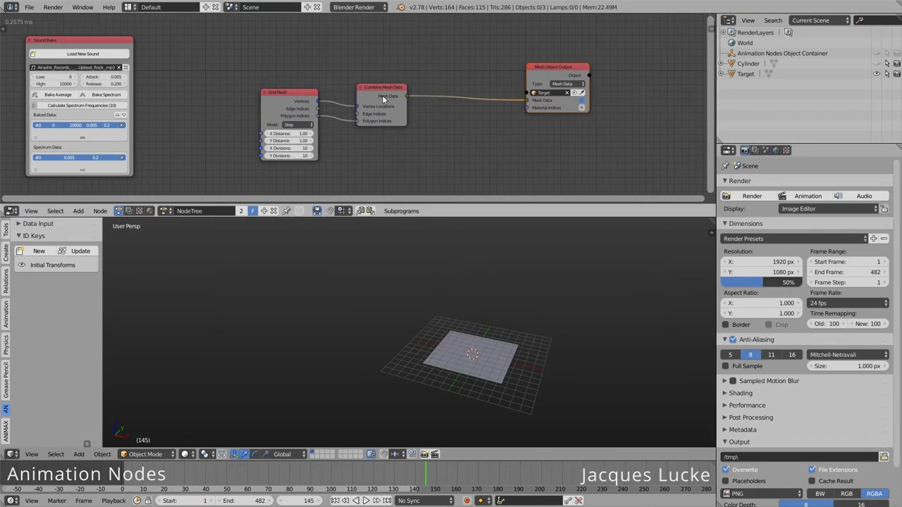
mouse_move(387, 94)
mouse_down()
mouse_move(461, 83)
mouse_move(456, 94)
mouse_up()
middle_drag(420, 130, 460, 138)
key(ctrl+a)
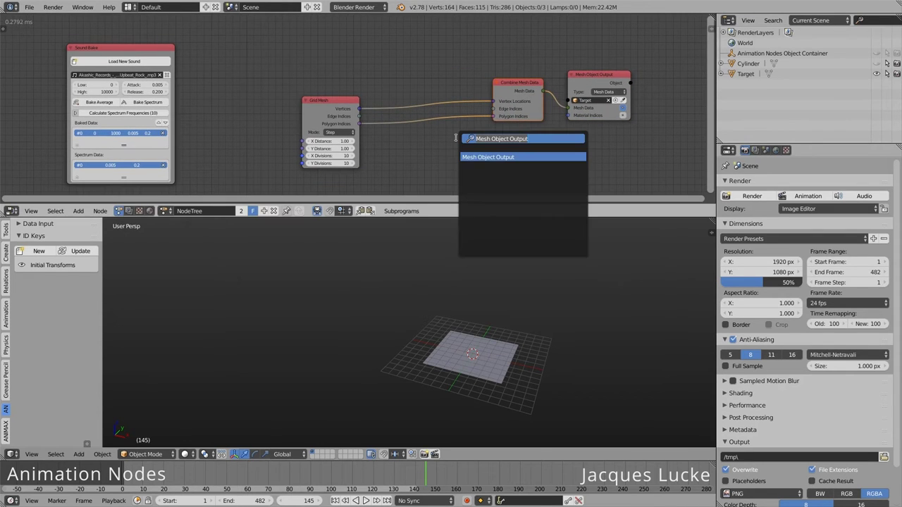
key(Escape)
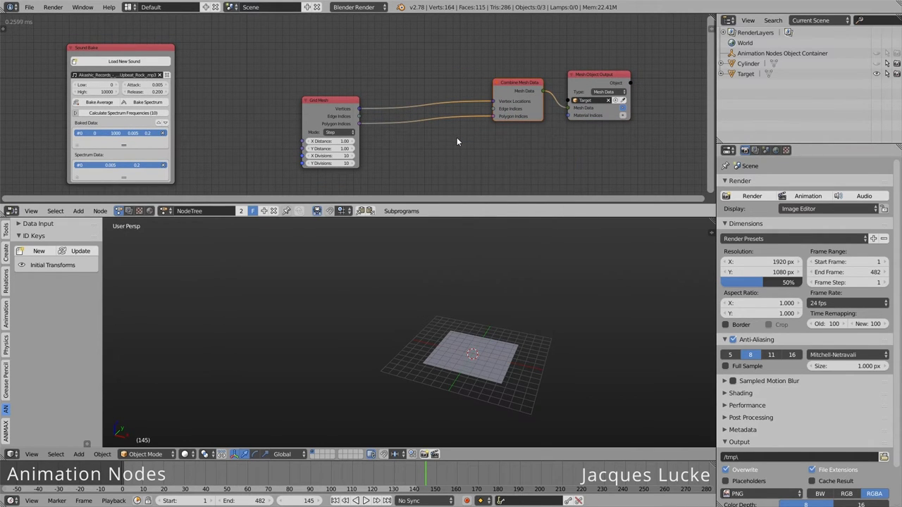
key(ctrl+a)
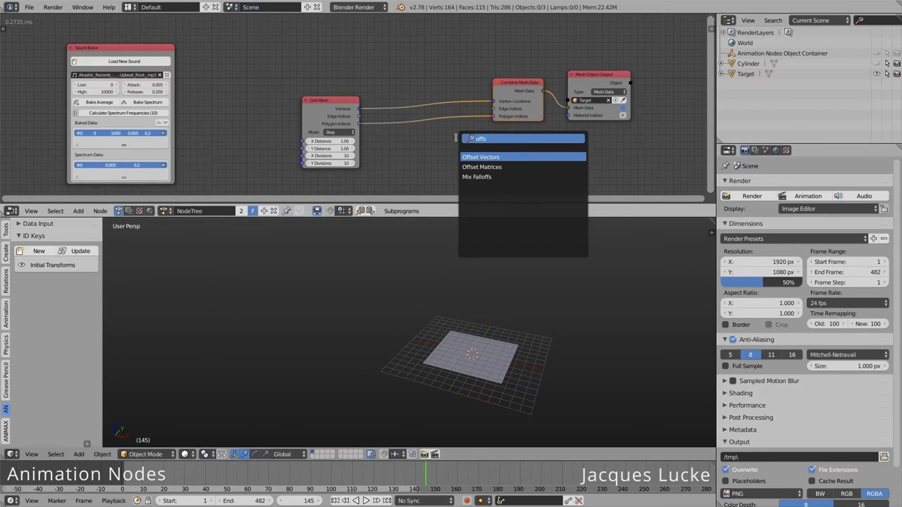
- Insert an Offset Vectors node on the link between Grid Mesh and the mesh data
key(Return)
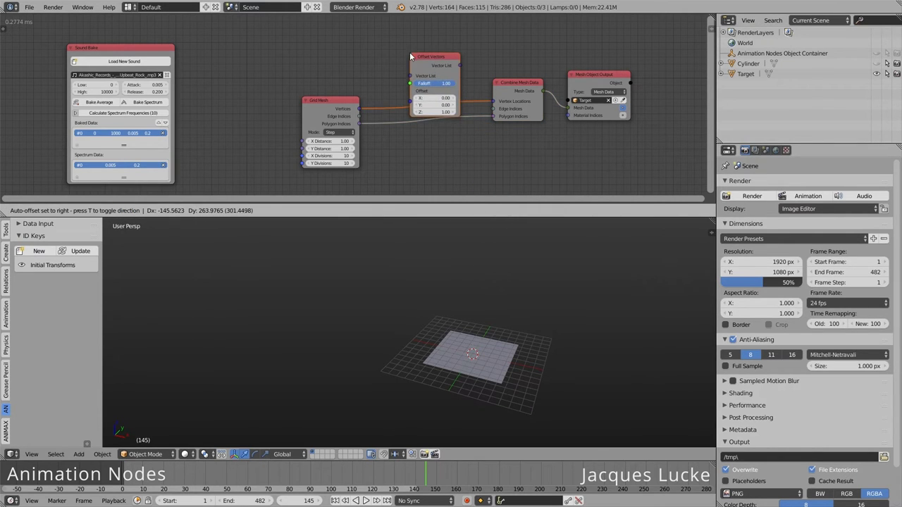
click(412, 55)
drag(444, 64, 444, 120)
click(443, 117)
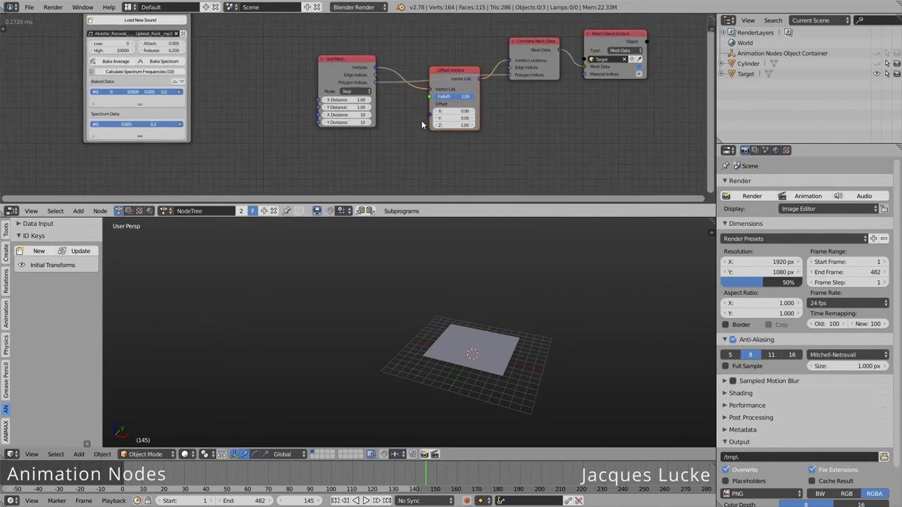
- Drive the vertex offset with a Sound Falloff set to Falloff Frequency and play the animation
key(ctrl+a)
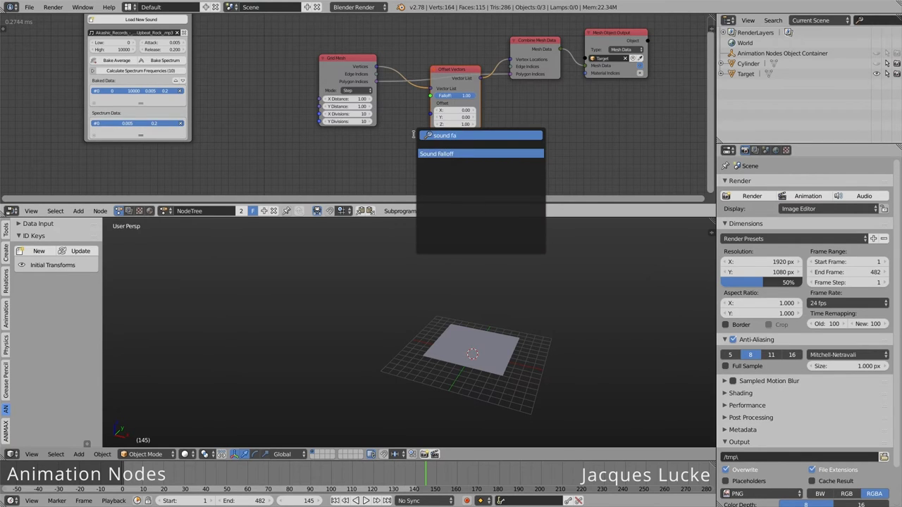
key(Return)
click(348, 163)
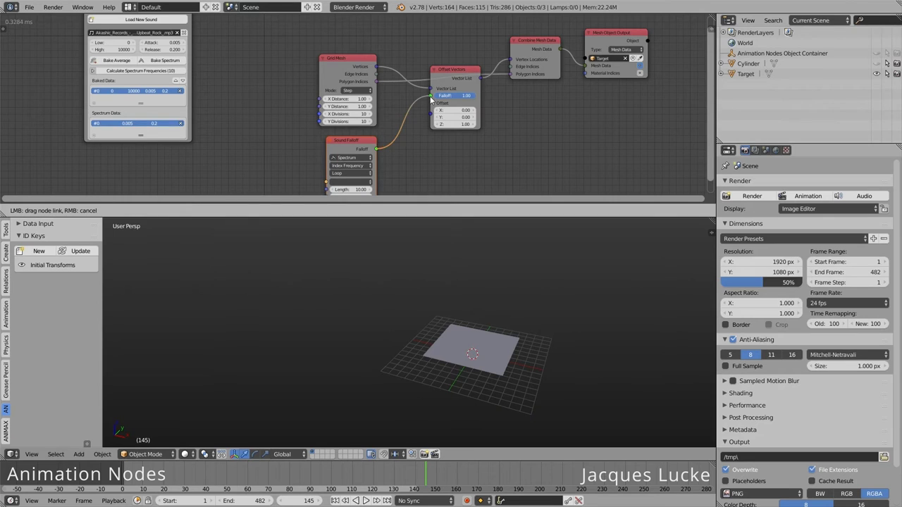
drag(431, 99, 431, 96)
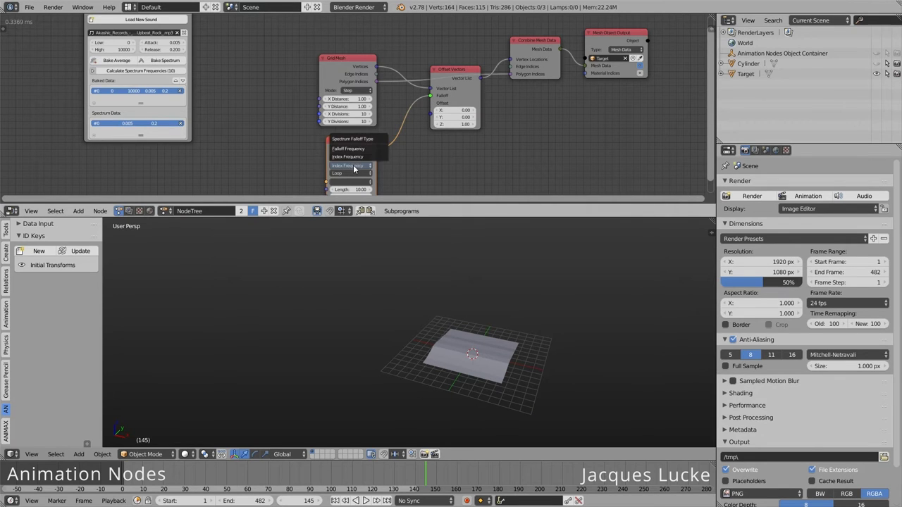
click(358, 150)
middle_drag(382, 178, 401, 145)
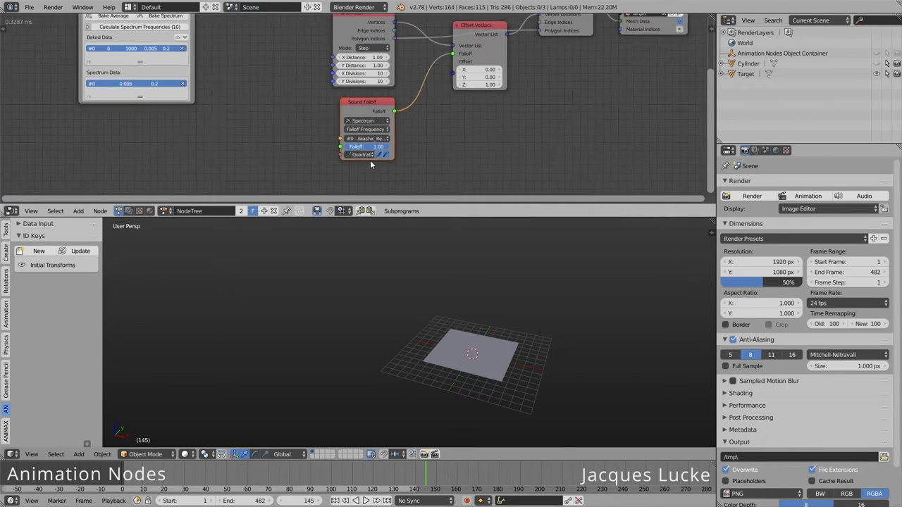
scroll(370, 160, up, 2)
key(alt+a)
key(ctrl+a)
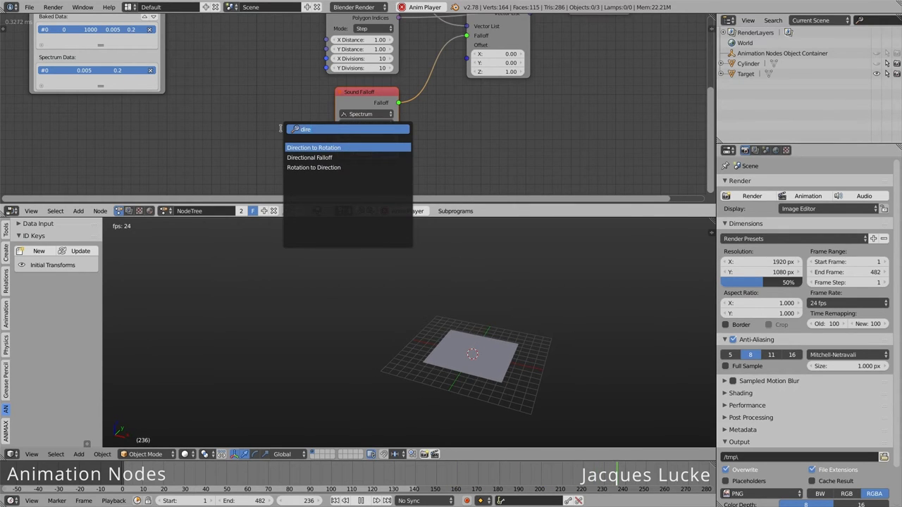
- Add a Directional Falloff node and feed it into the Sound Falloff's Falloff input
key(Return)
click(240, 96)
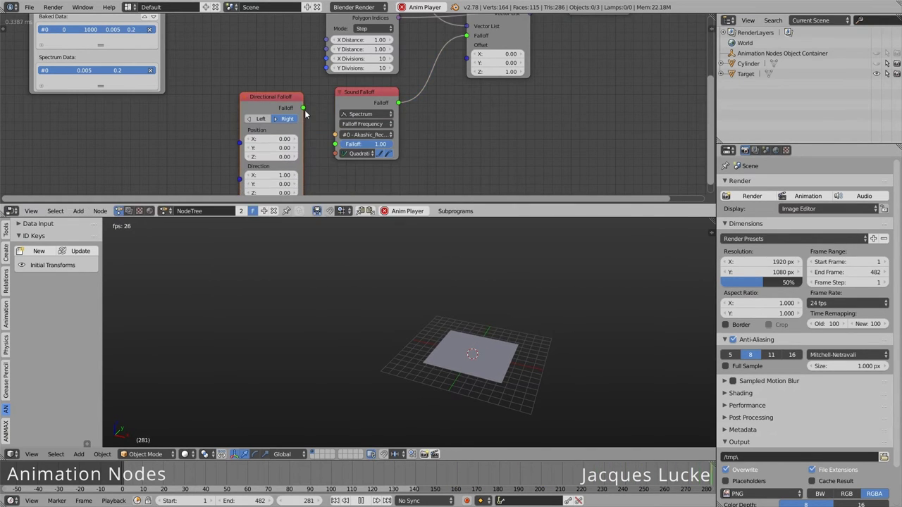
drag(303, 108, 336, 145)
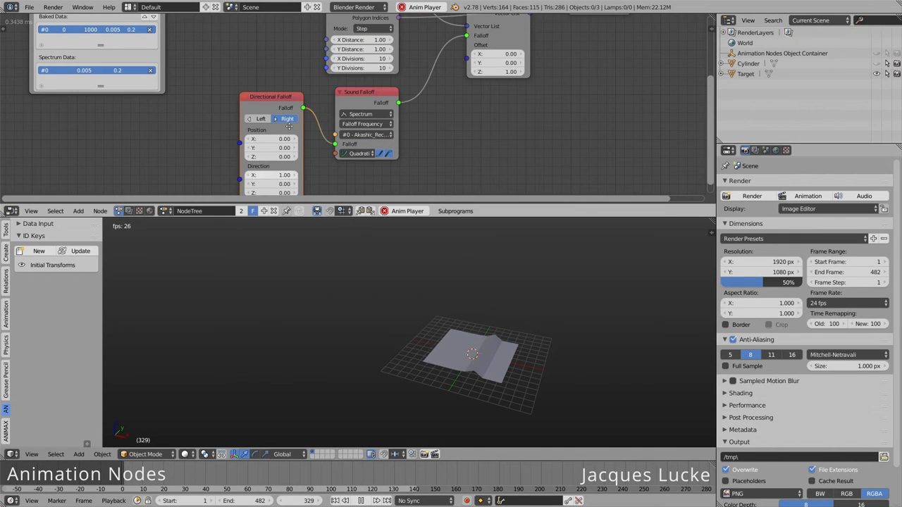
mouse_move(271, 191)
middle_down()
mouse_move(265, 125)
mouse_move(273, 226)
middle_up()
- Tune the Directional Falloff to size 3.89 and direction Y 0.93 so the wave sweeps diagonally
key(t)
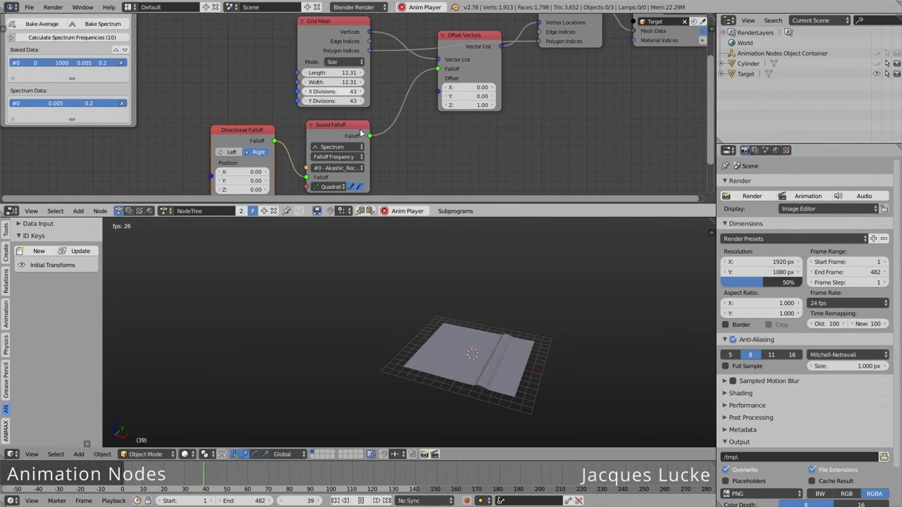
middle_drag(462, 341, 501, 349)
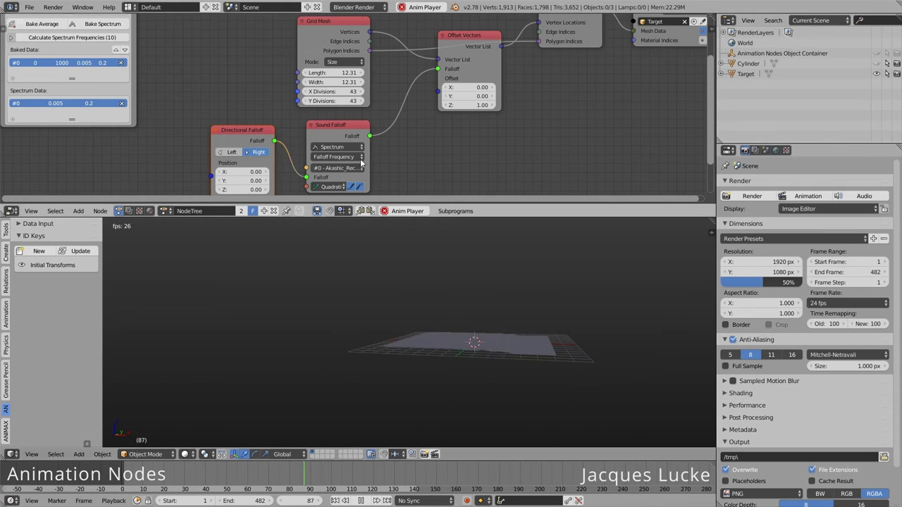
middle_drag(361, 162, 354, 104)
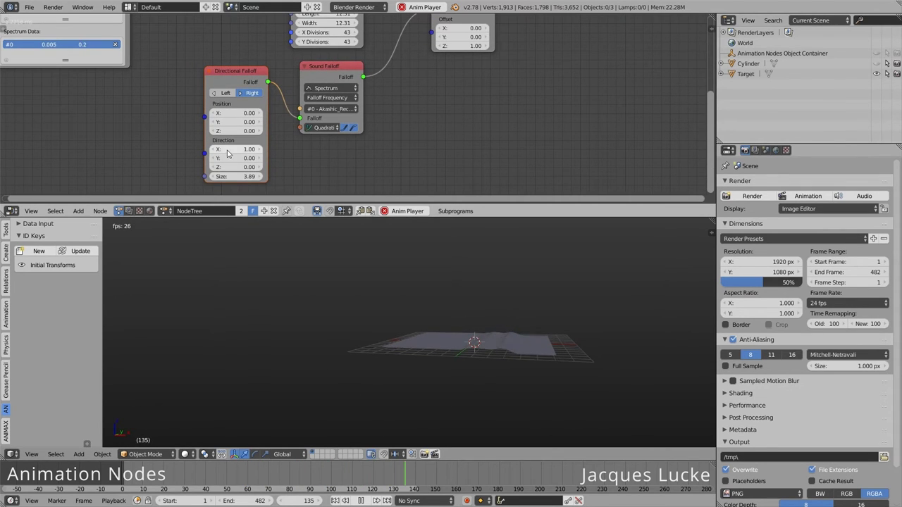
middle_drag(433, 71, 432, 89)
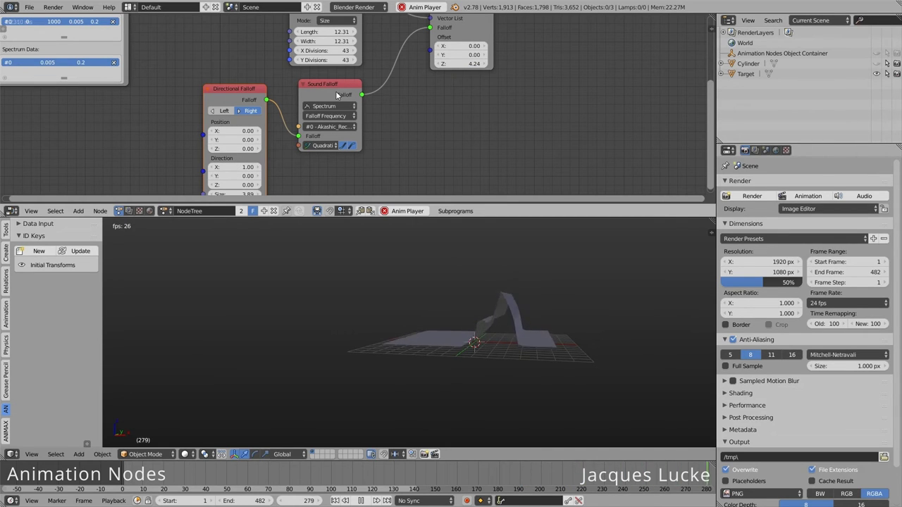
key(u)
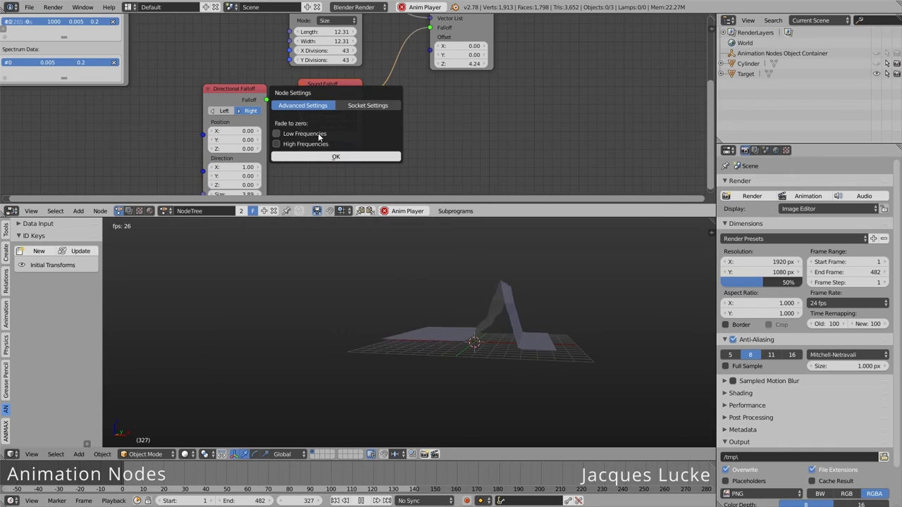
click(318, 158)
middle_drag(418, 211, 434, 191)
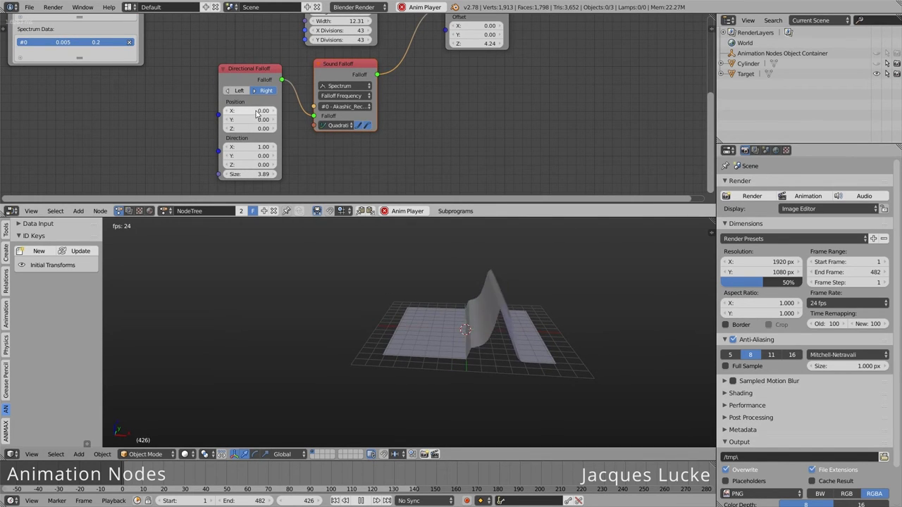
drag(248, 156, 272, 155)
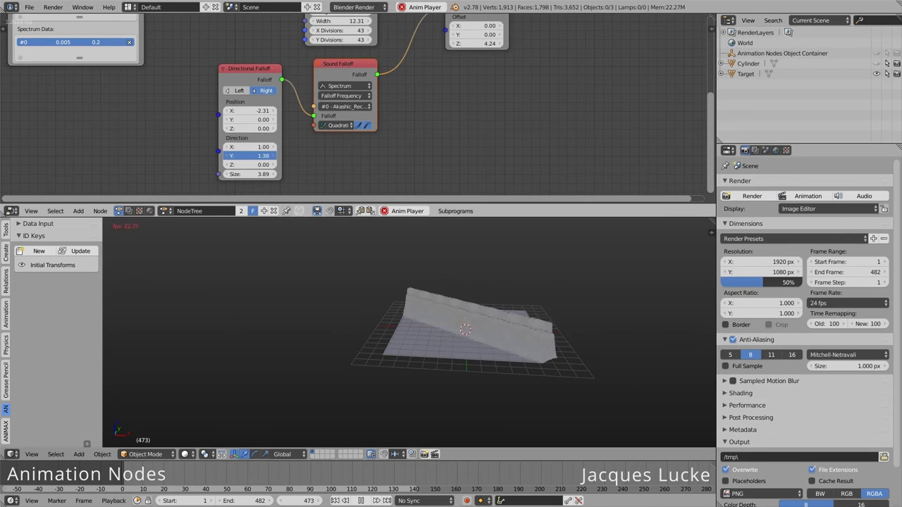
middle_drag(318, 158, 358, 170)
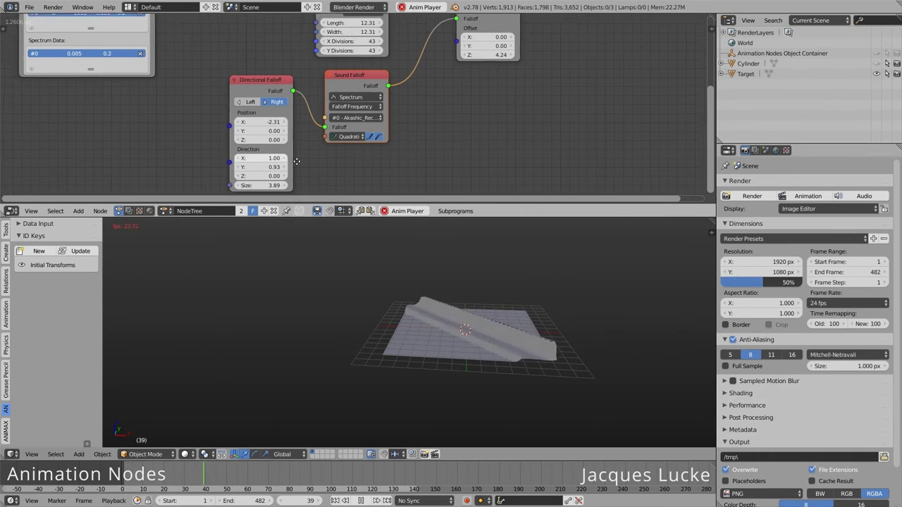
- Replace the Directional Falloff with an Object Controller Falloff tied to a new plain-axes Empty
key(ctrl+a)
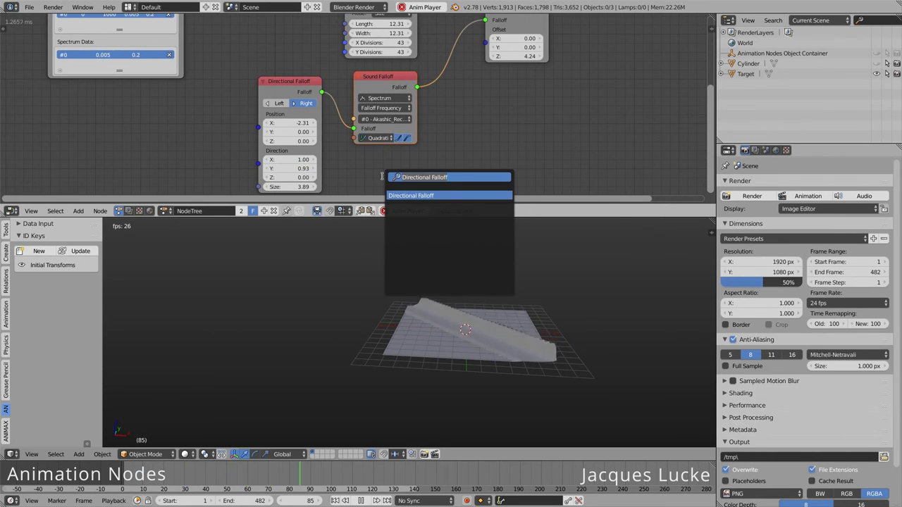
text(object con)
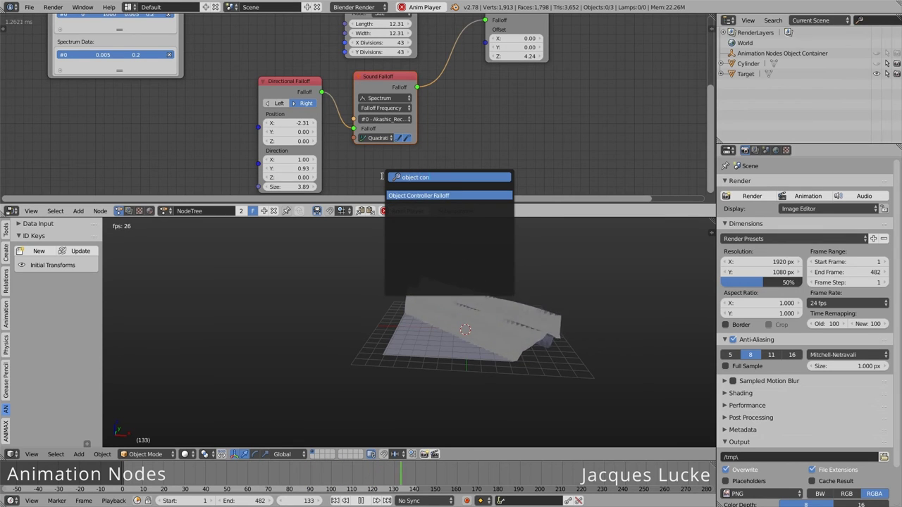
key(Return)
click(204, 112)
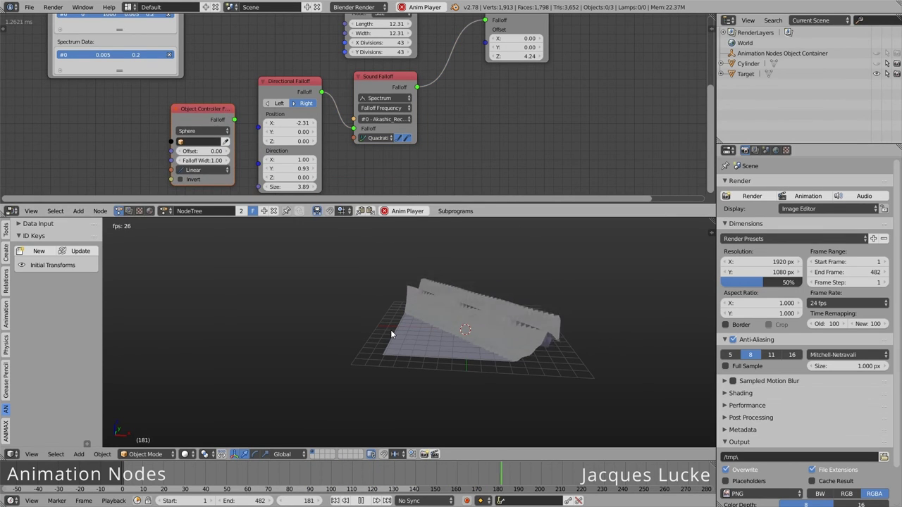
key(shift+a)
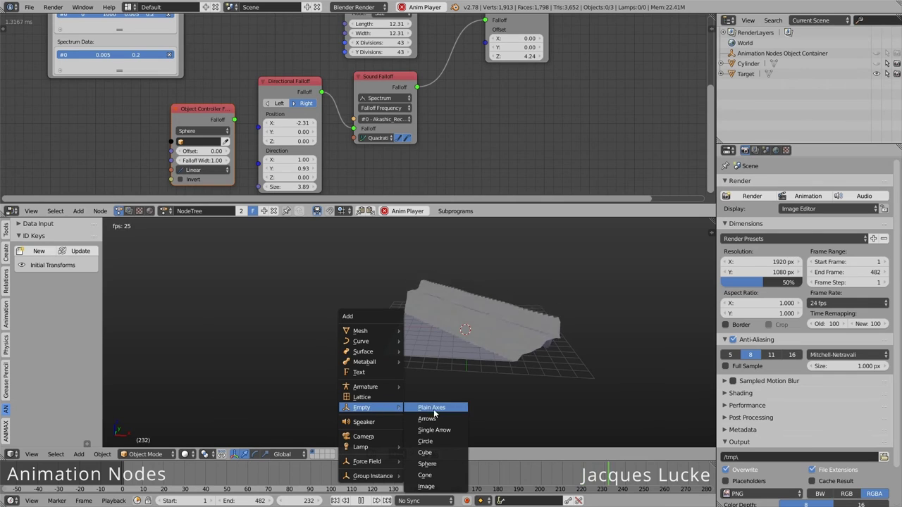
click(434, 463)
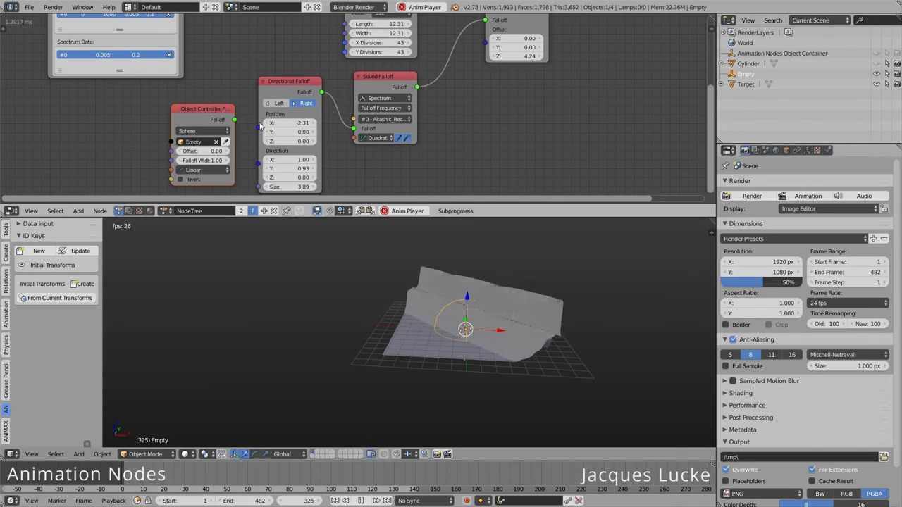
drag(259, 126, 353, 129)
key(x)
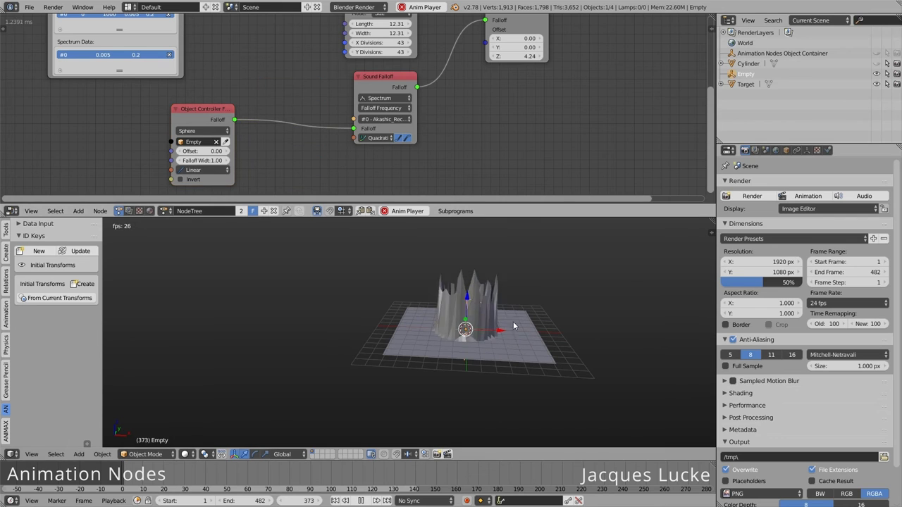
- Set falloff width to 4.10, enlarge the grid to 19.45, and lower the Z offset to 2.20
mouse_move(209, 164)
mouse_down()
mouse_move(169, 164)
mouse_move(233, 150)
mouse_up()
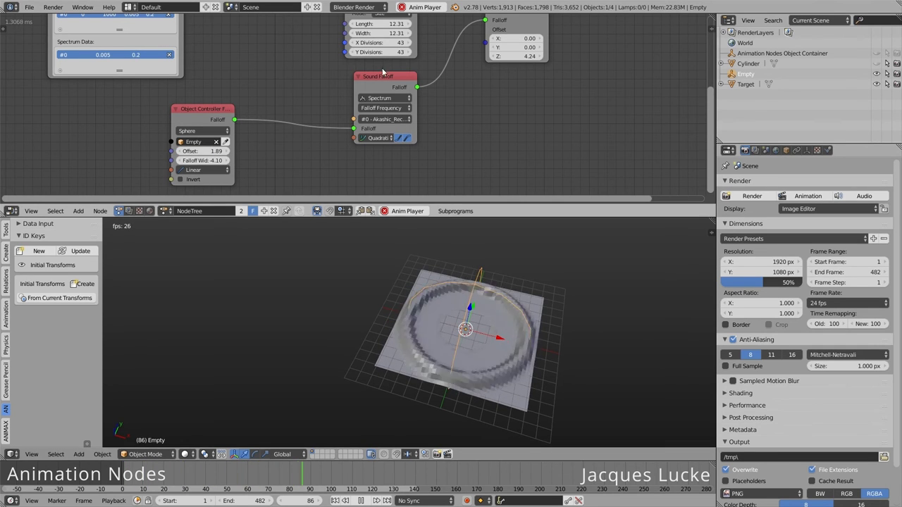
mouse_move(381, 24)
mouse_down()
mouse_move(408, 33)
mouse_move(379, 44)
mouse_move(437, 52)
mouse_up()
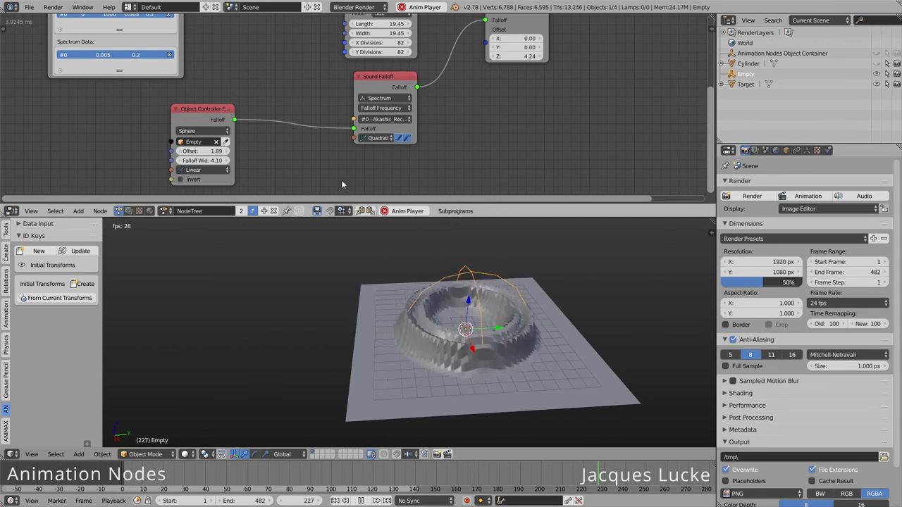
drag(521, 57, 482, 56)
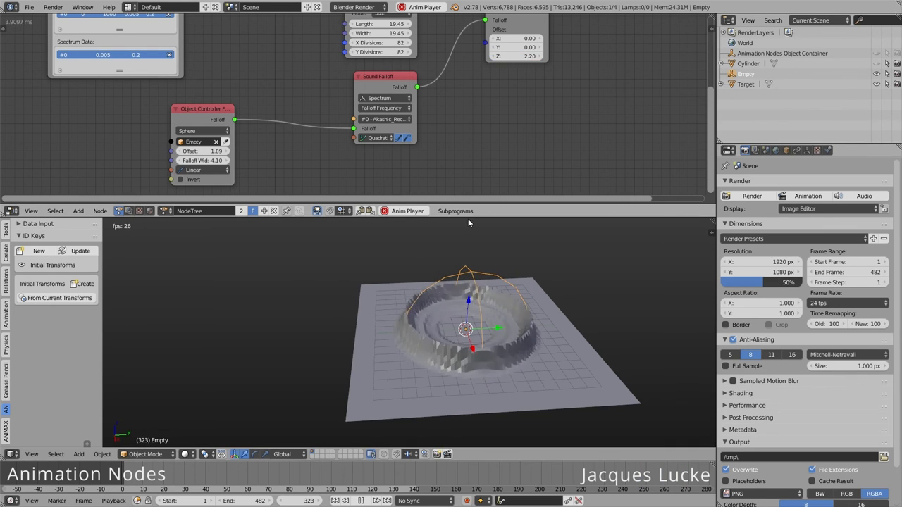
- Add a Shade Object Smooth node after the Mesh Object Output to smooth the plane
scroll(567, 113, down, 3)
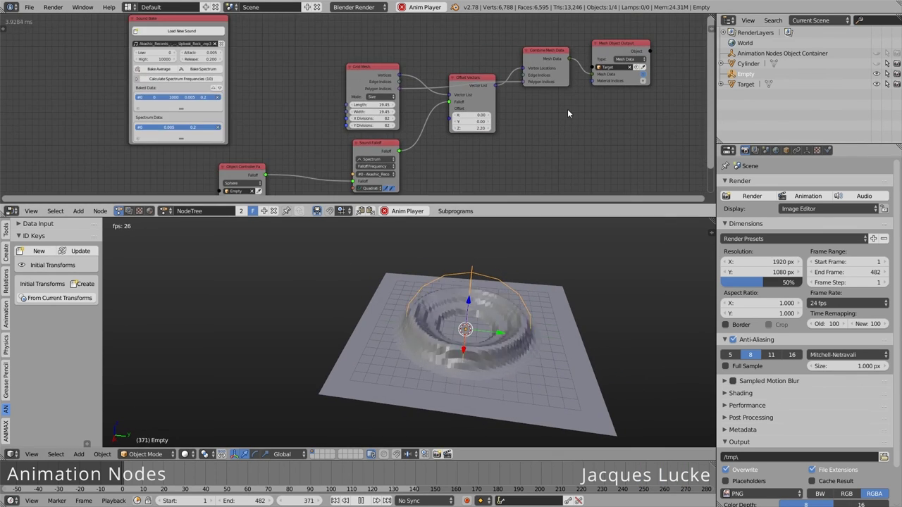
key(ctrl+a)
key(Down)
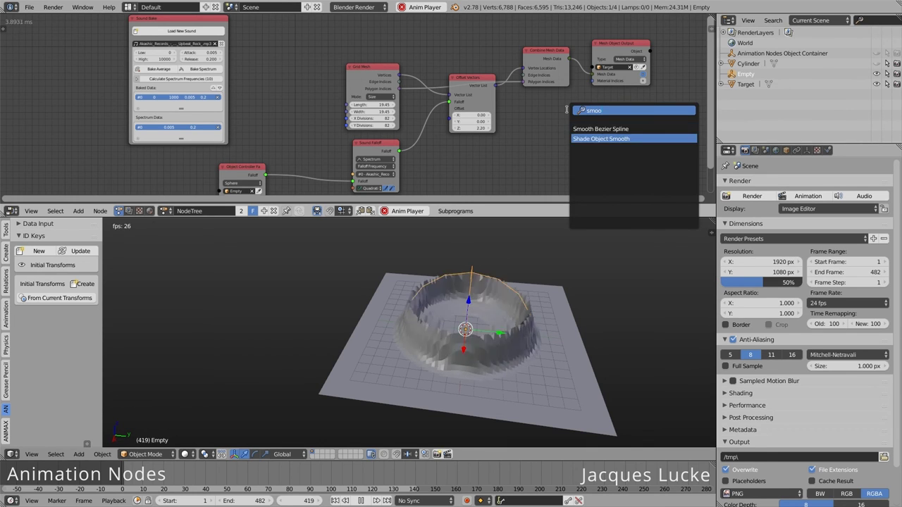
key(Return)
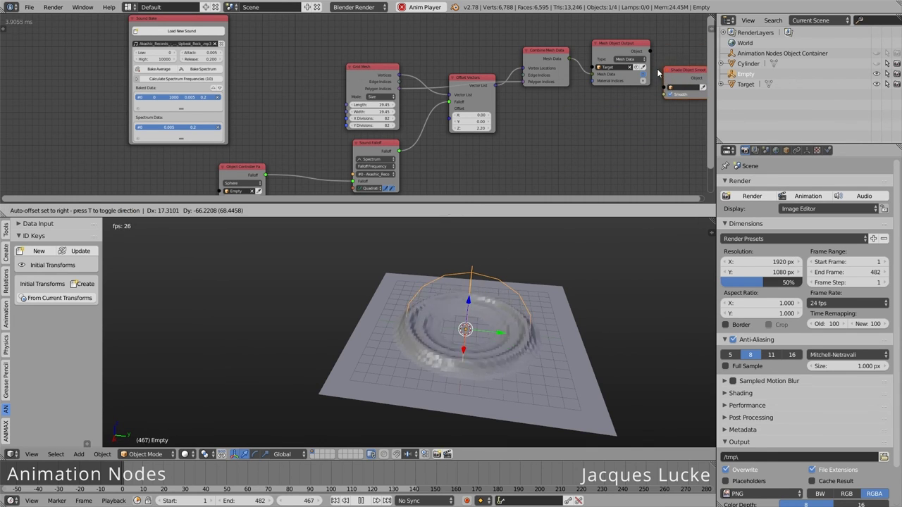
click(676, 35)
drag(649, 51, 668, 68)
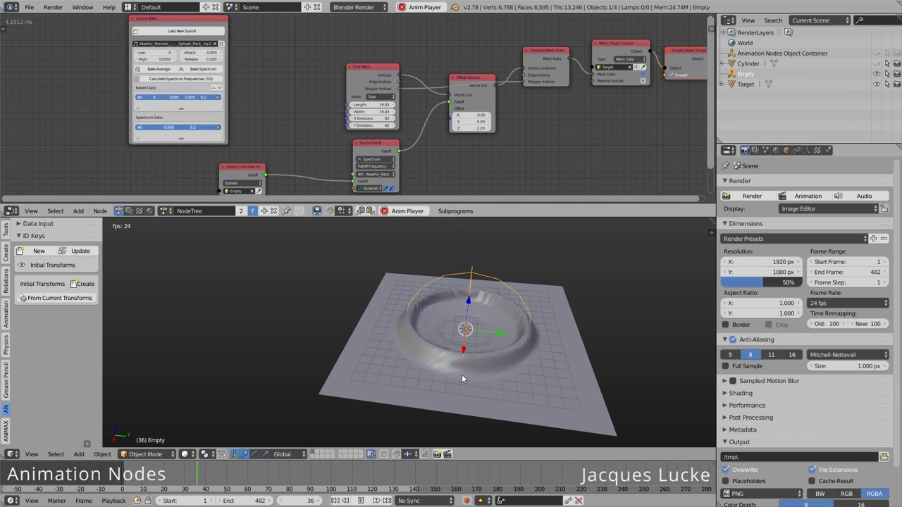
middle_drag(449, 368, 502, 353)
- Duplicate the Object Controller Falloff and combine both through a Max Mix Falloffs node before Sound Falloff
middle_drag(255, 156, 270, 123)
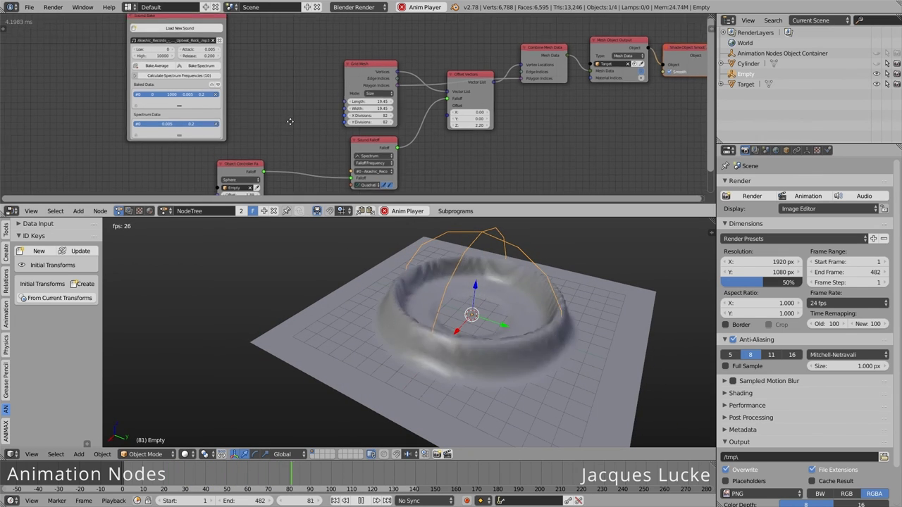
drag(269, 123, 299, 74)
key(shift+d)
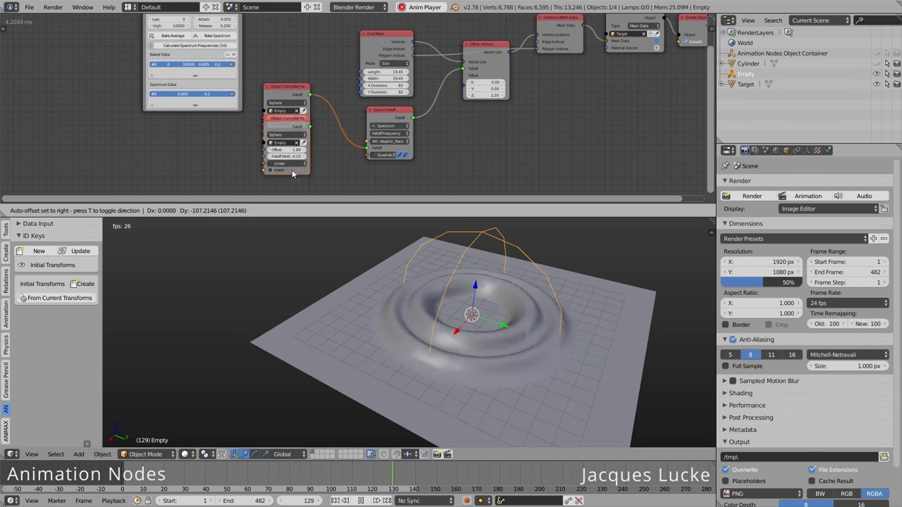
click(341, 178)
middle_drag(342, 179, 367, 163)
key(ctrl+a)
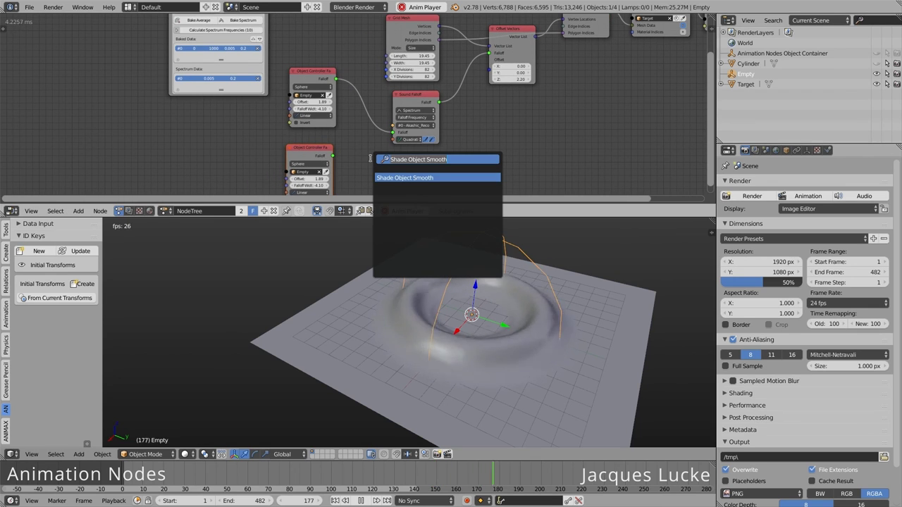
text(mix fa)
key(Return)
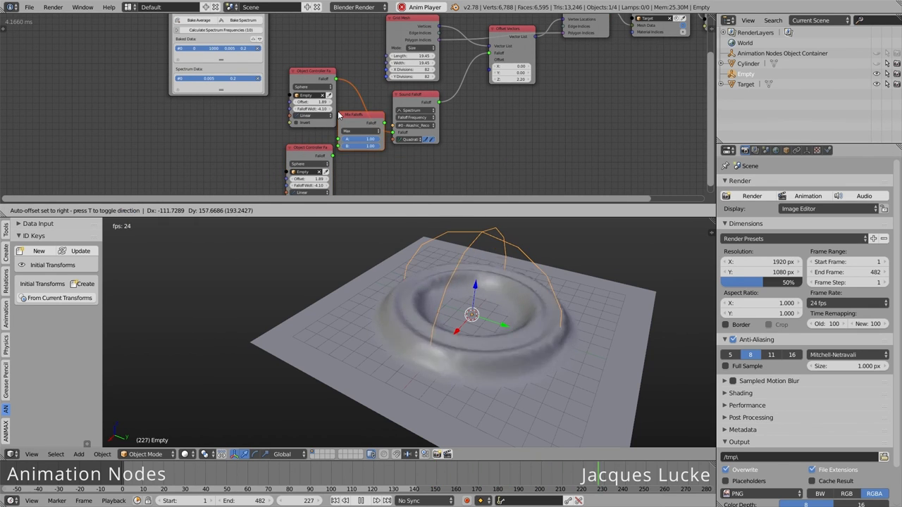
click(381, 134)
drag(332, 155, 363, 146)
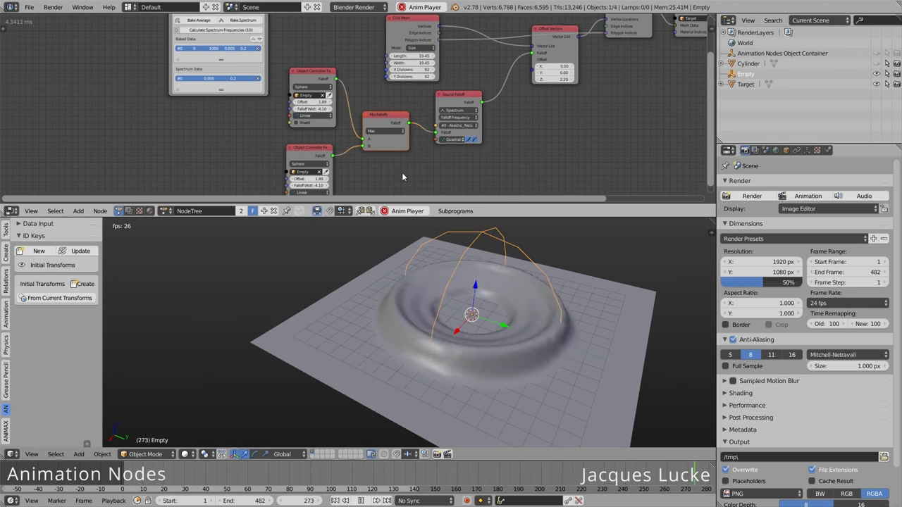
middle_drag(354, 166, 370, 142)
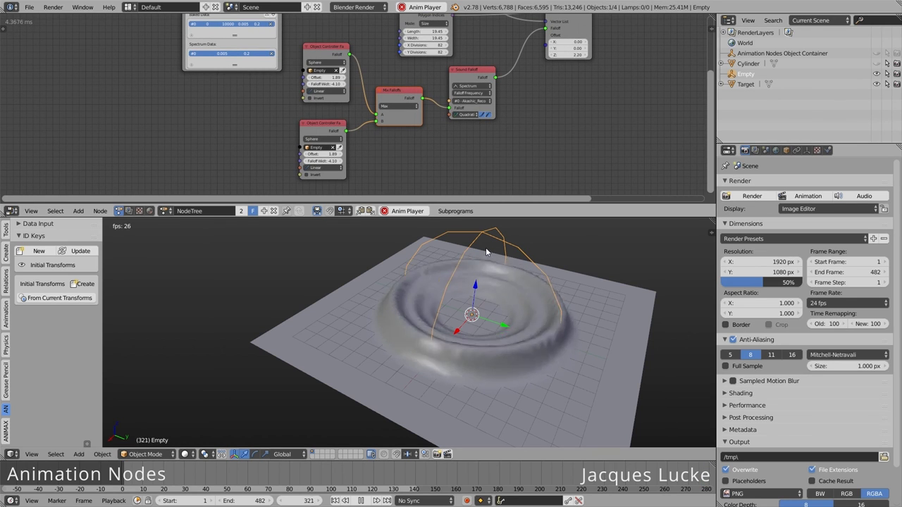
- Move the Empty to the centre of the plane to test the ring wave
key(g)
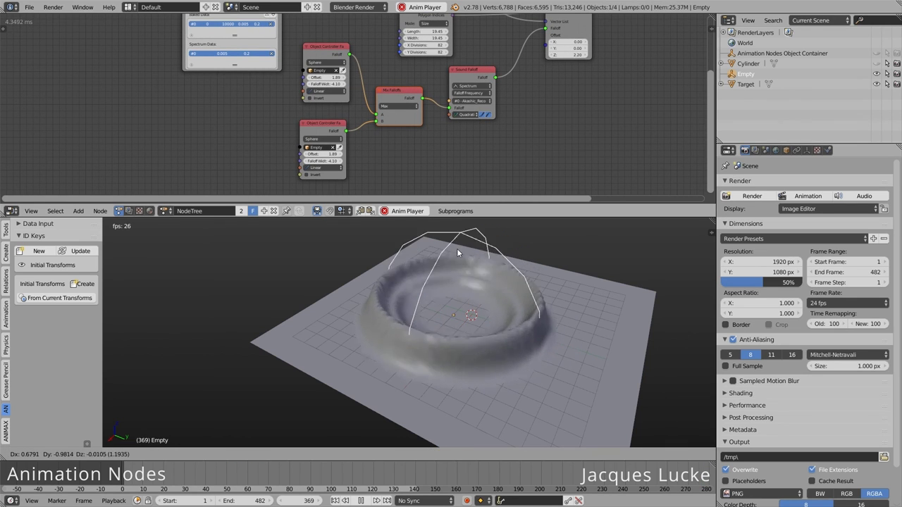
key(shift+y)
click(468, 251)
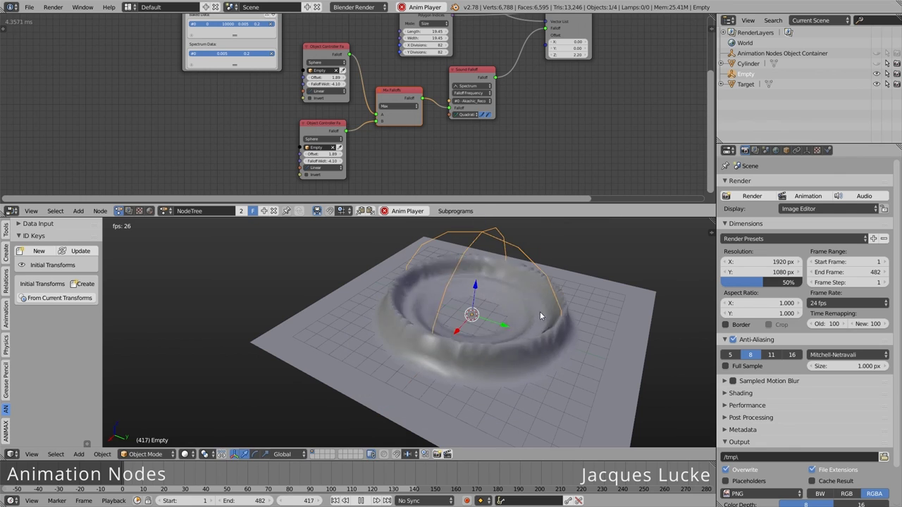
- Duplicate the Empty to the left and assign Empty.001 to the second Object Controller Falloff
key(shift+d)
click(356, 336)
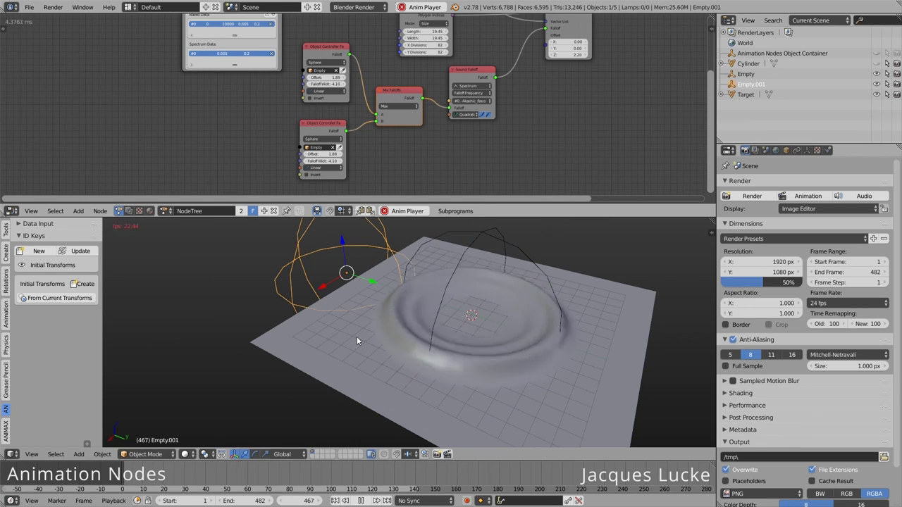
click(341, 148)
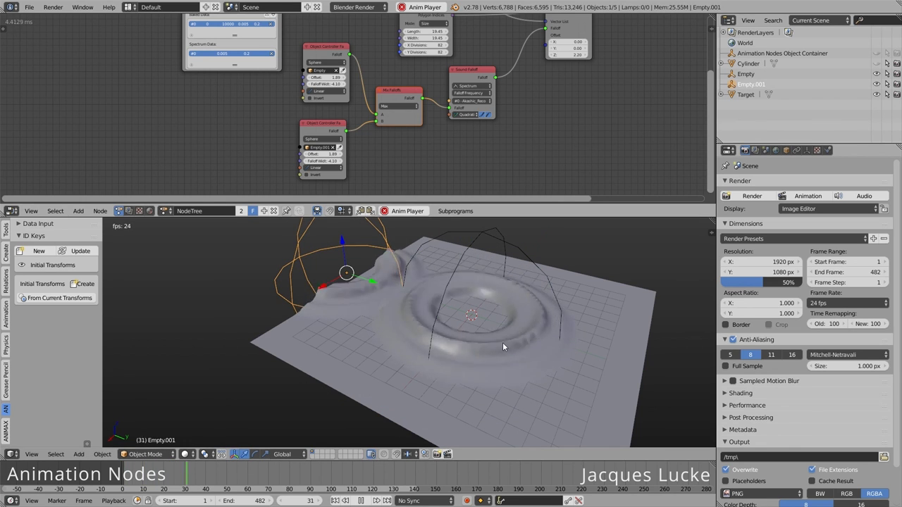
- Move the original Empty to the right and scale it up to enlarge its ring
right_click(553, 285)
key(g)
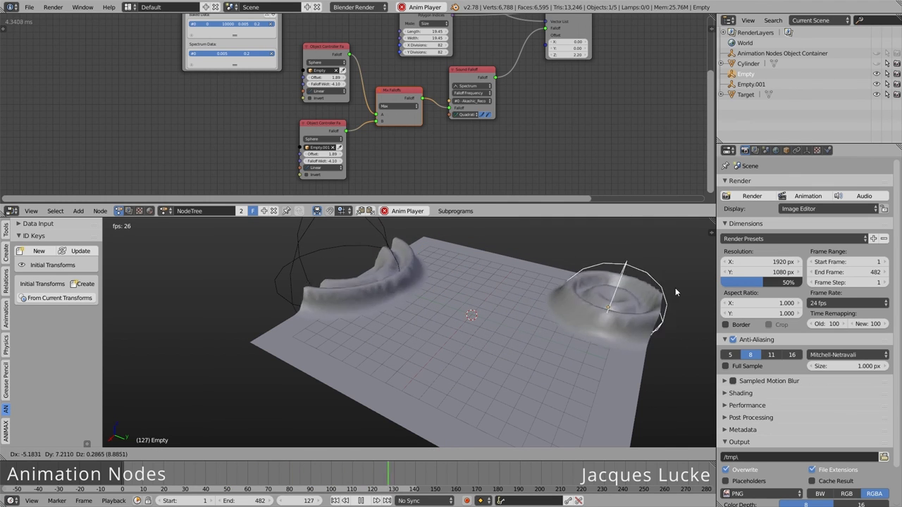
key(s)
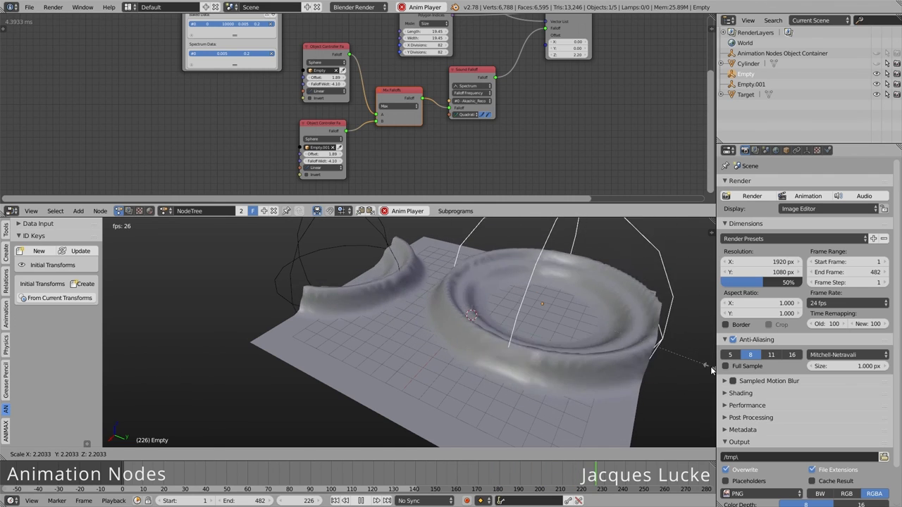
key(Return)
scroll(365, 125, down, 1)
mouse_move(365, 126)
middle_down()
mouse_move(464, 109)
mouse_move(478, 138)
middle_up()
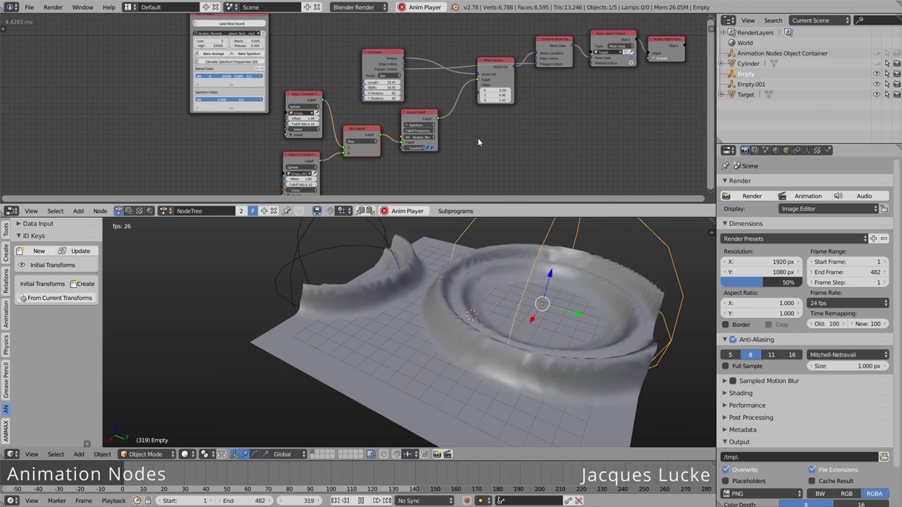